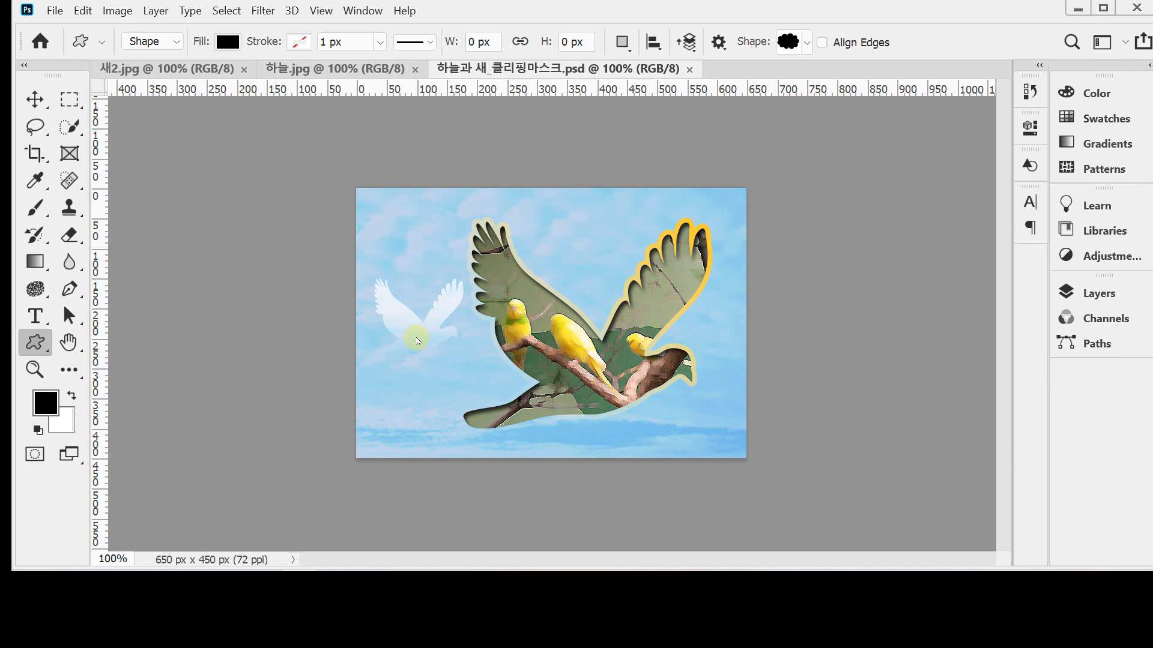
View the 새2.jpg bird photo and show the grid over the 하늘.jpg sky image.
left_click(313, 71)
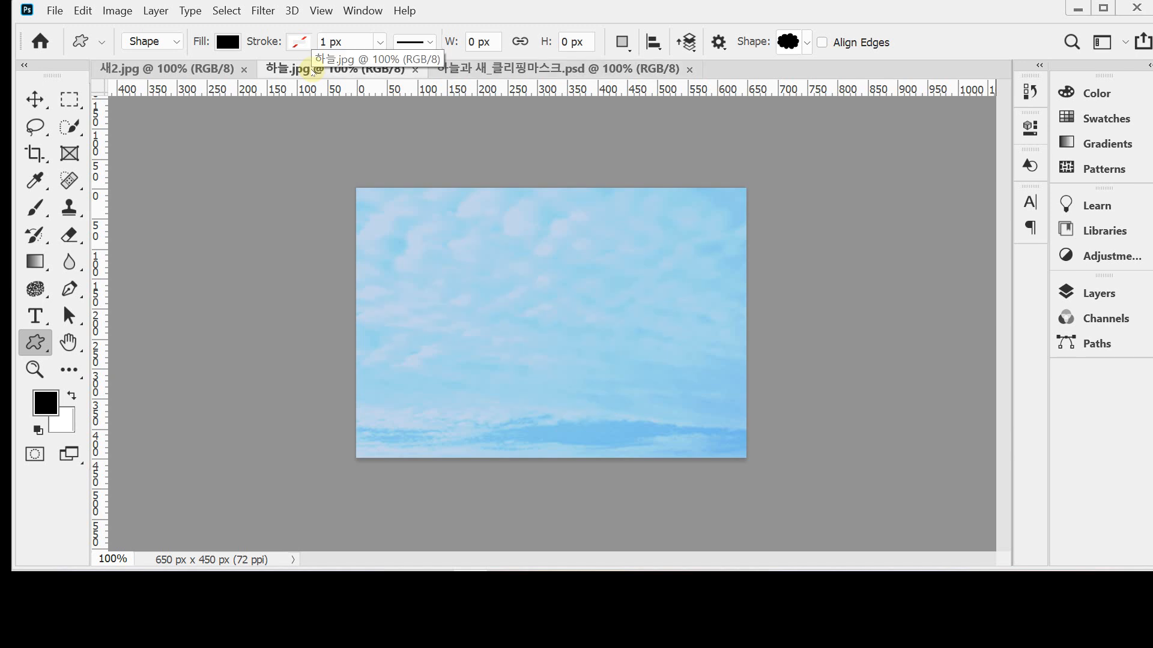
left_click(152, 76)
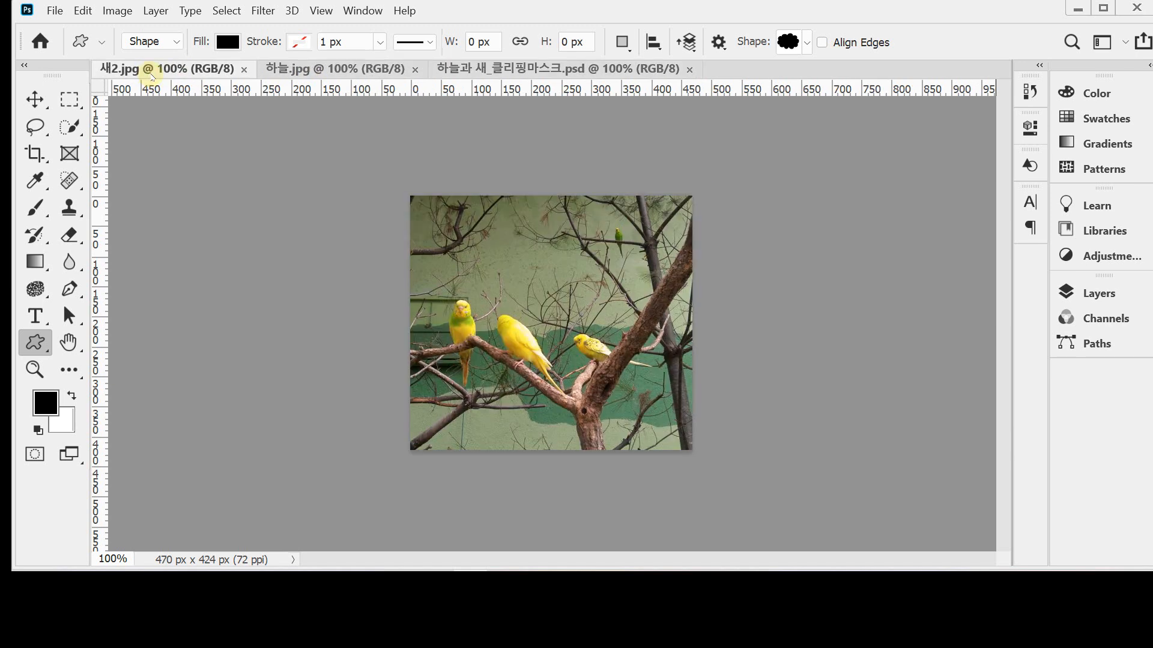
left_click(301, 70)
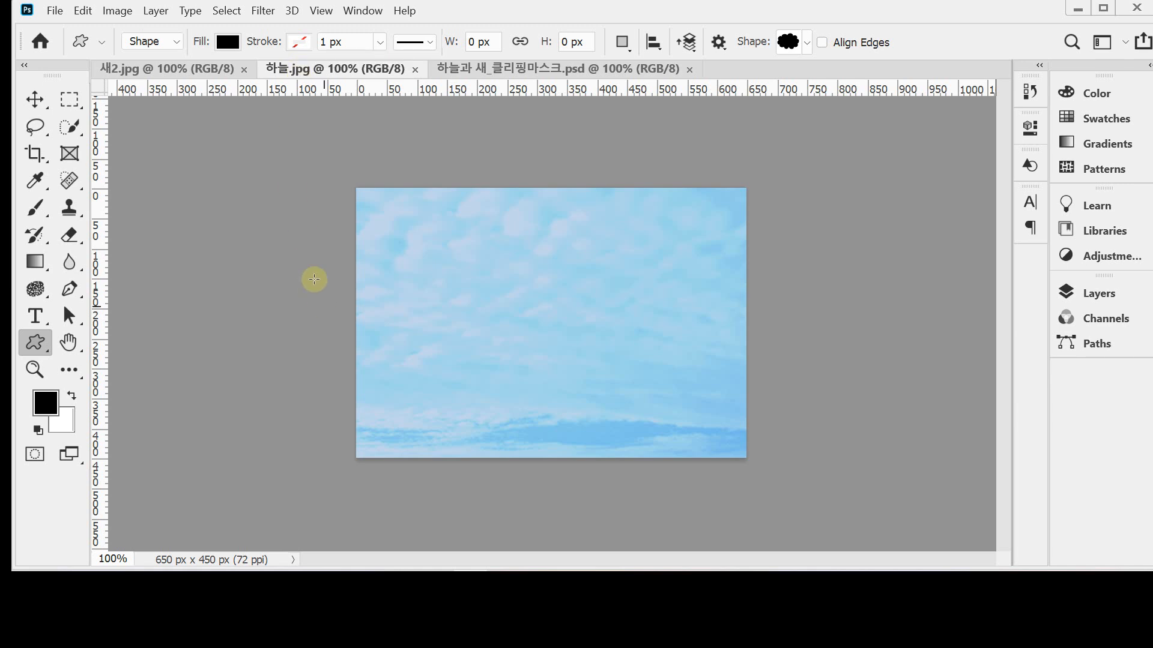
key("ctrl+apostrophe")
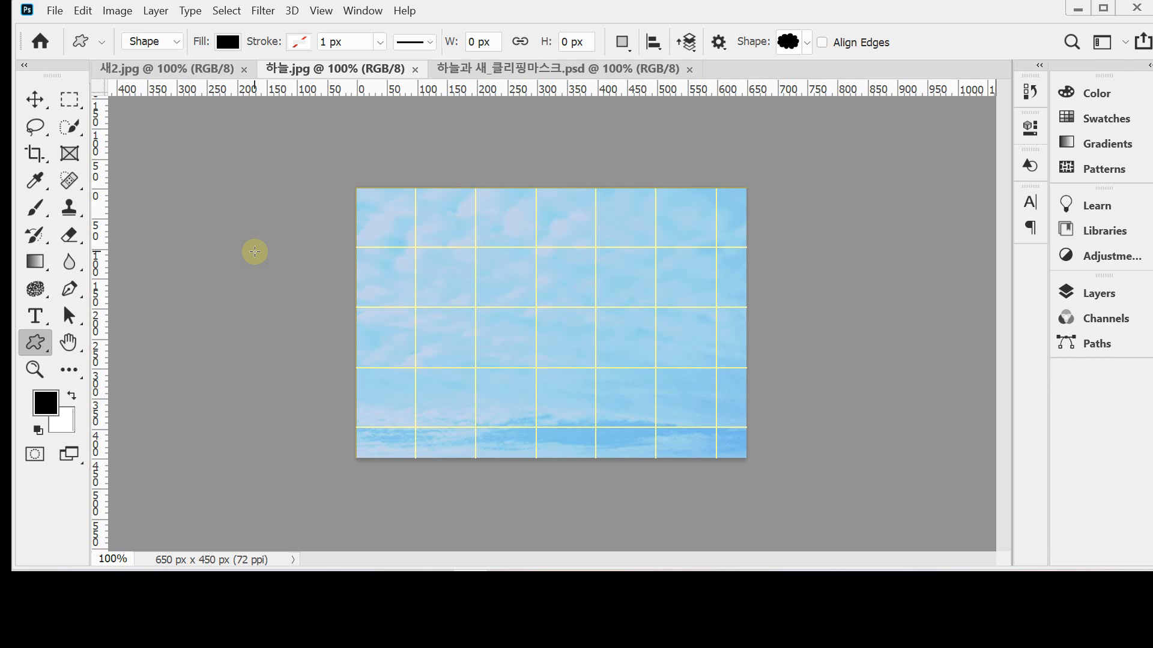
Set the Custom Shape Tool to the flying bird with spread wings from the legacy Animals shapes.
left_click(38, 347)
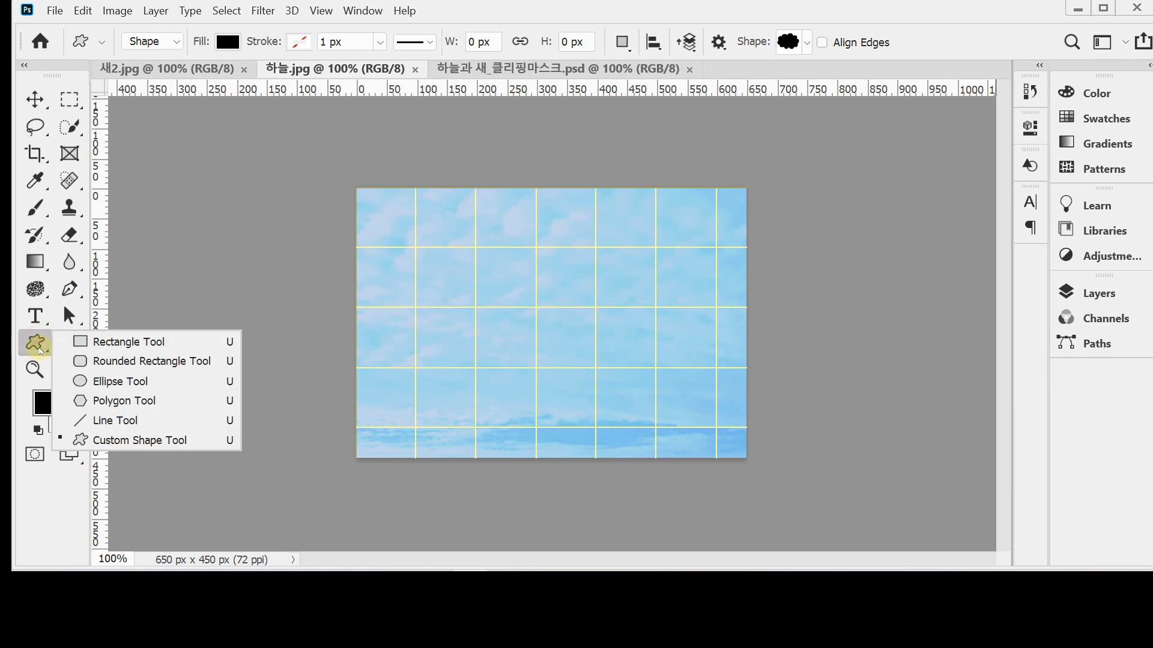
left_click(193, 440)
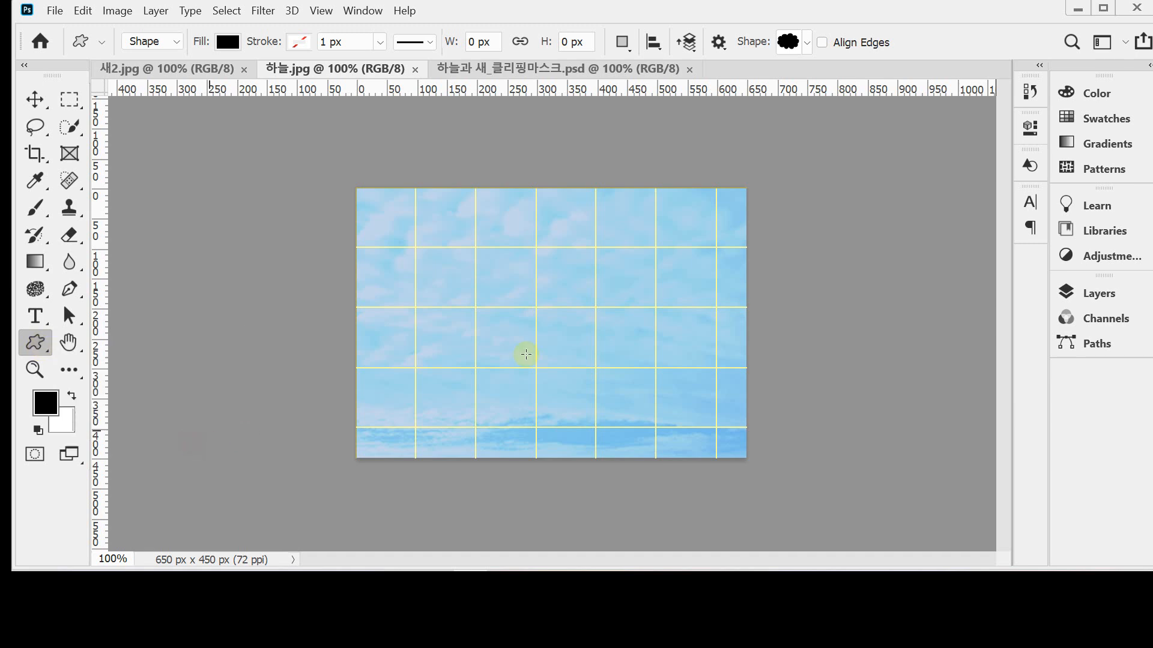
left_click(808, 44)
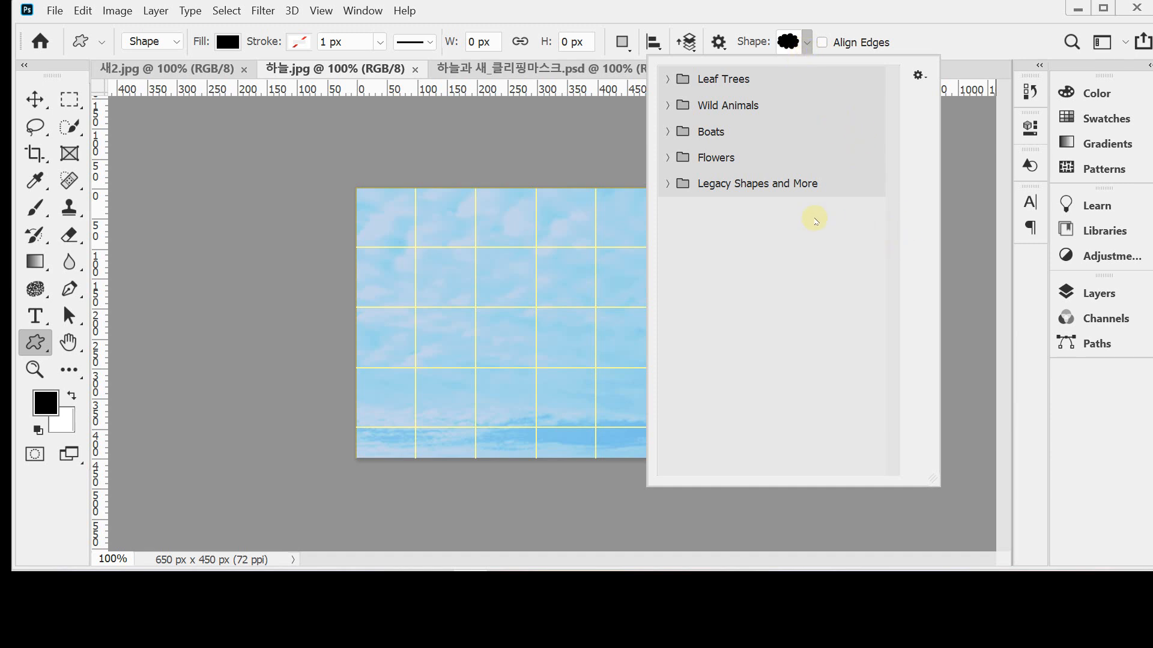
left_click(666, 184)
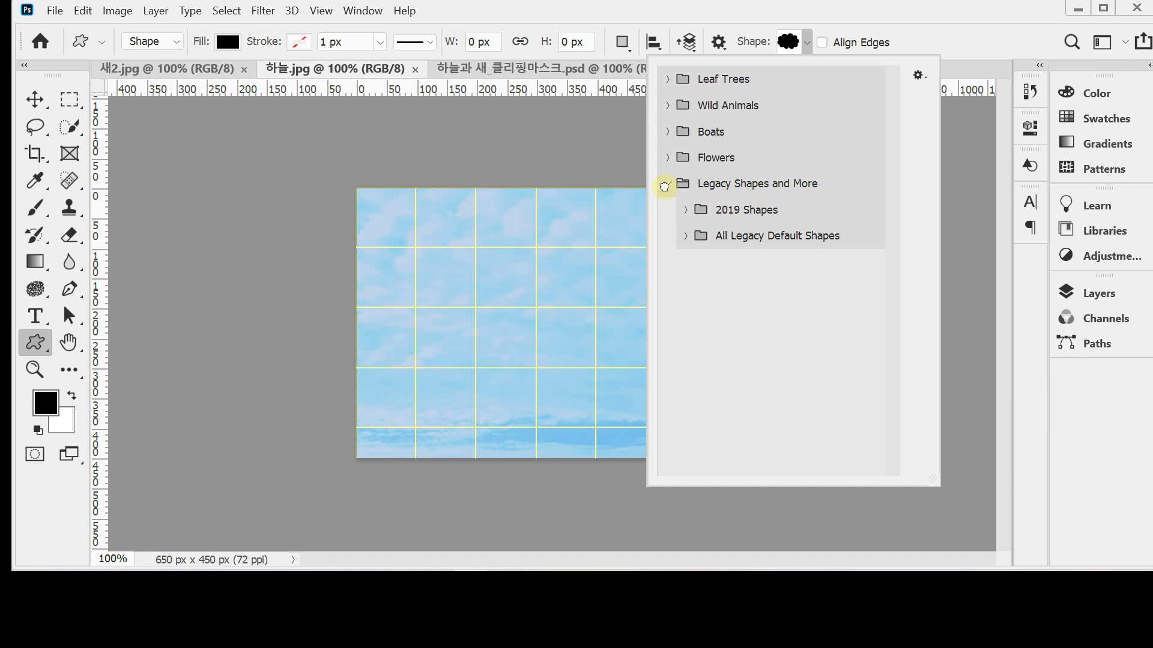
left_click(684, 237)
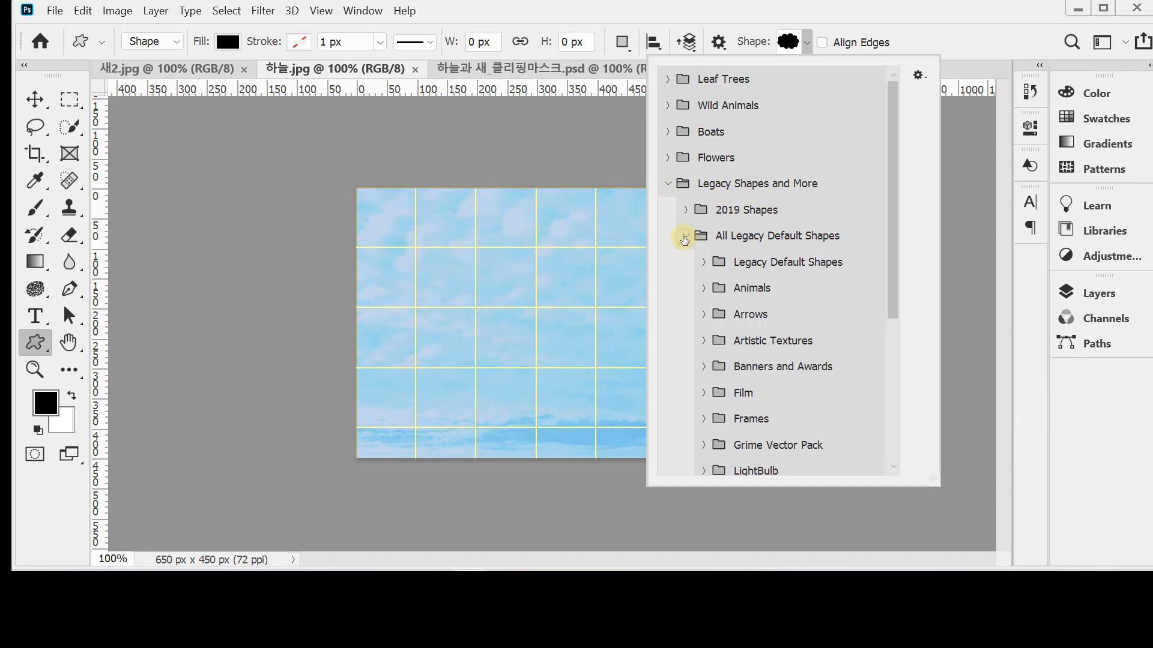
left_click_drag(892, 302, 887, 364)
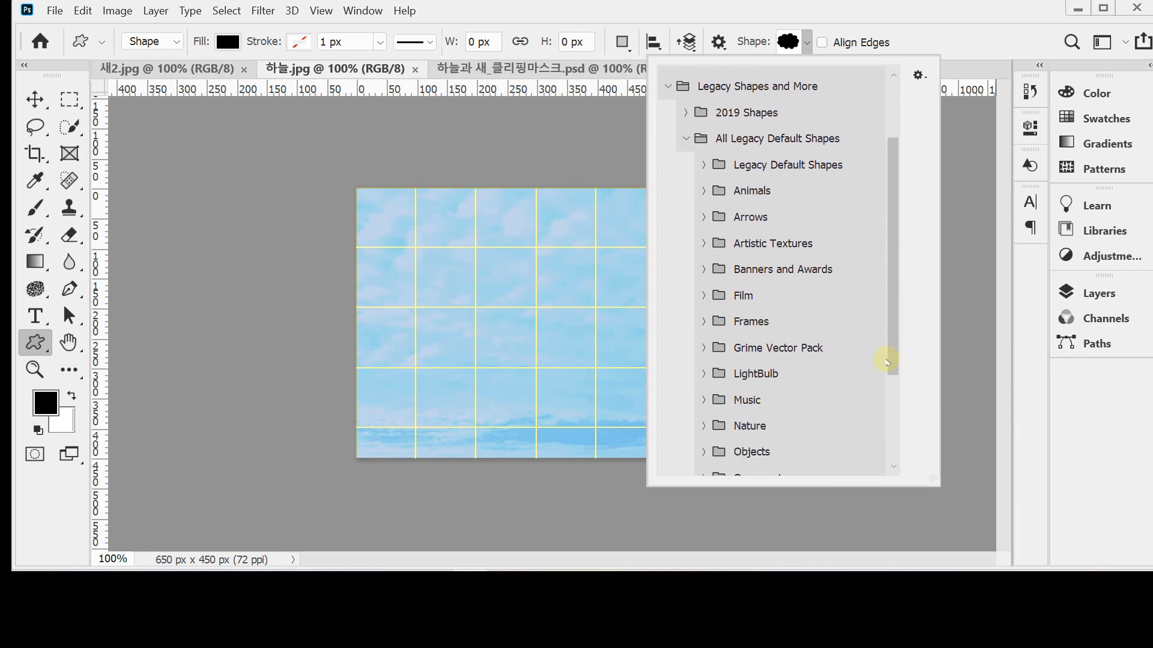
left_click(706, 192)
left_click(800, 353)
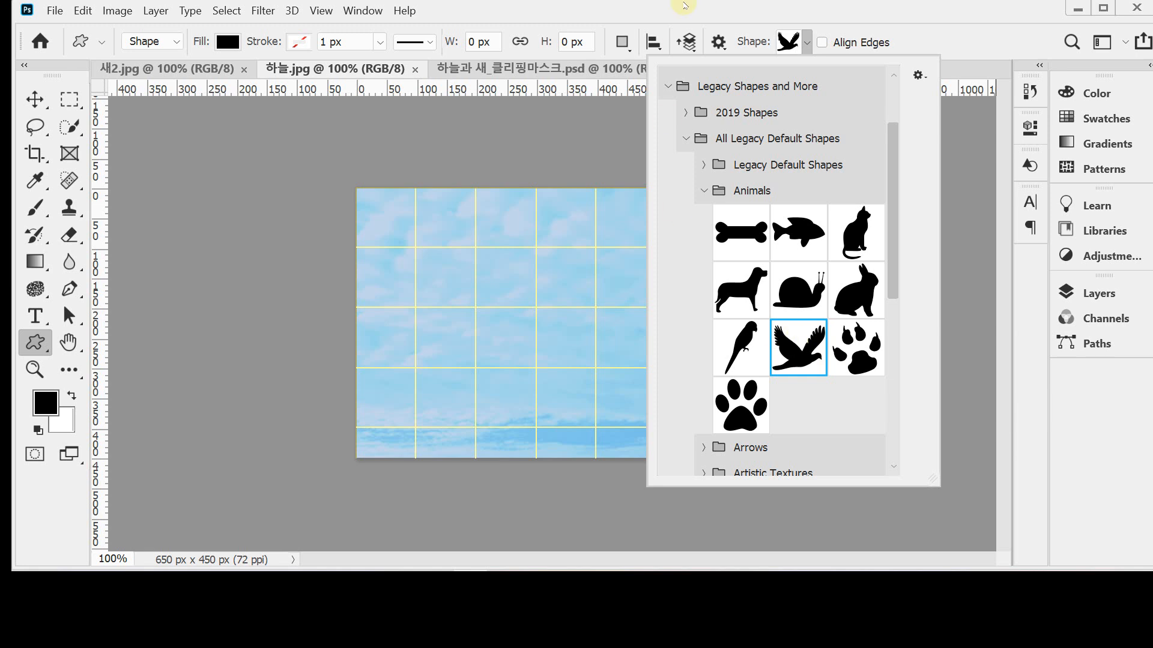
left_click(533, 264)
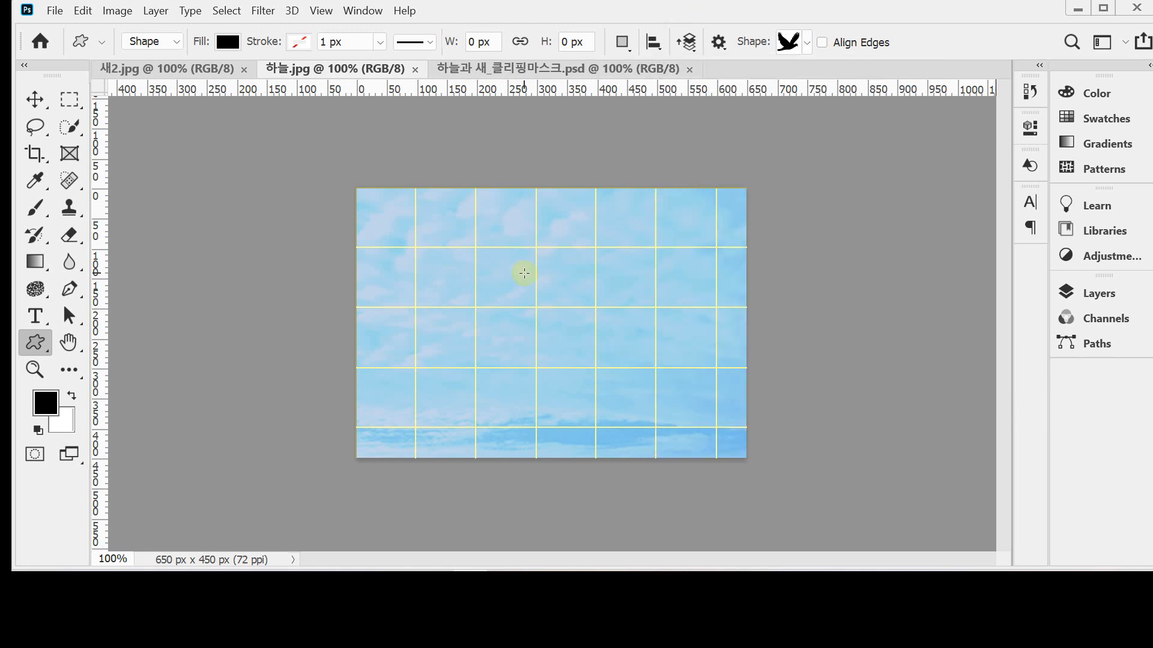
Draw the bird shape about 395 by 335 px on the sky and move it slightly up and to the left.
left_click_drag(488, 251, 757, 451)
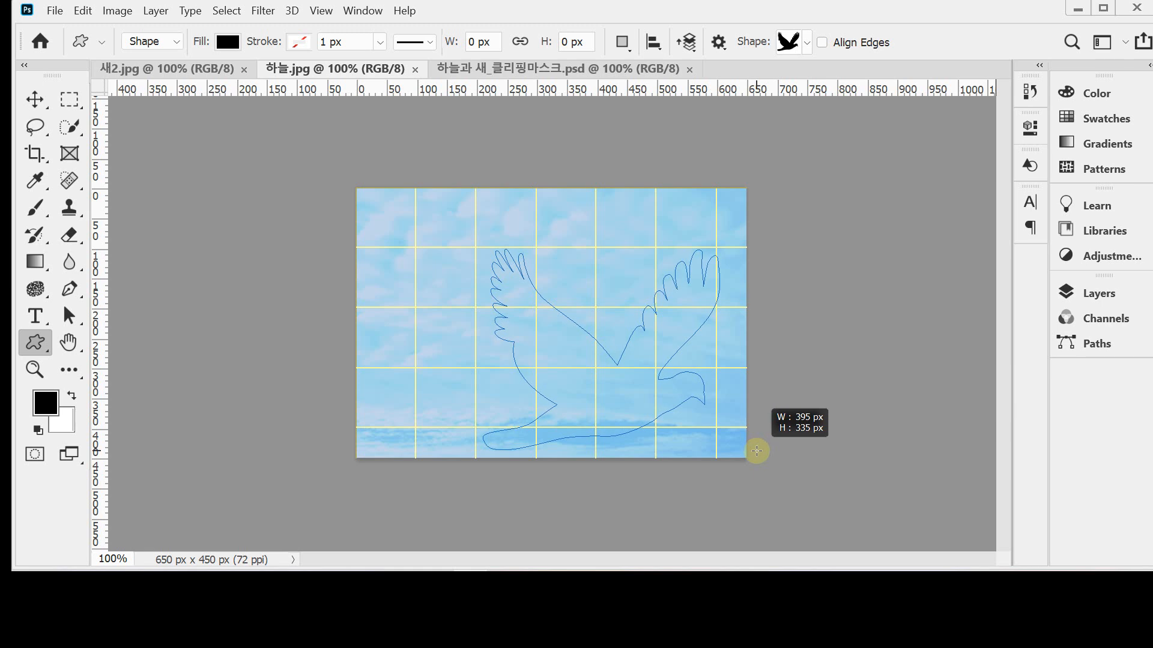
left_click_drag(757, 451, 757, 451)
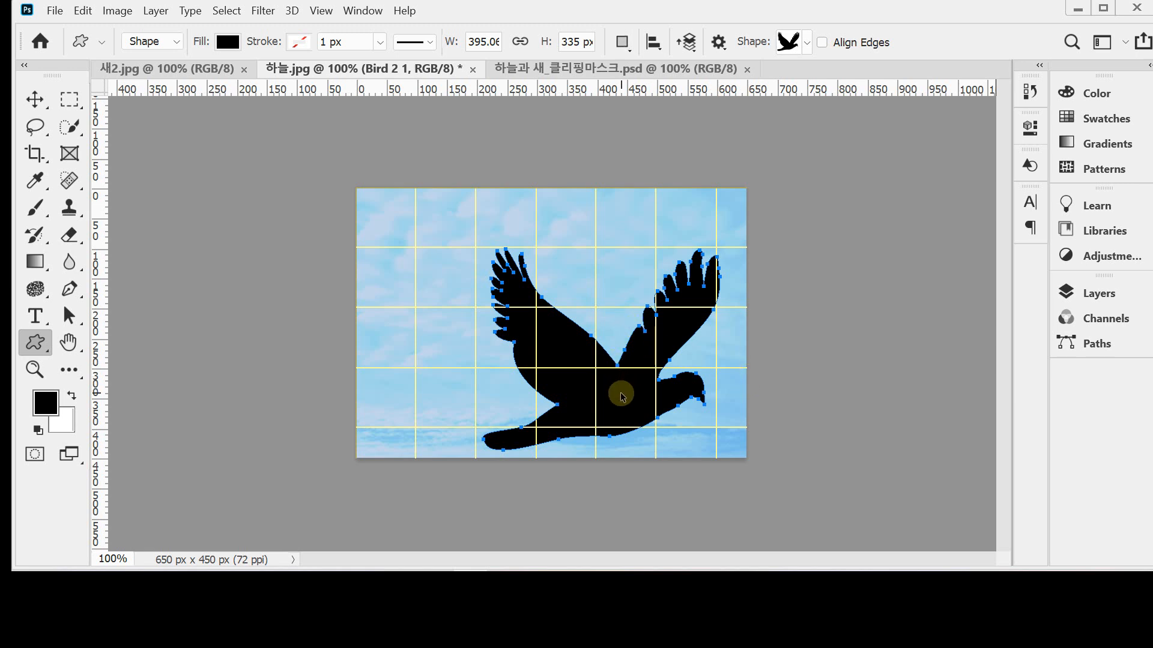
mouse_move(622, 399)
left_mouse_down()
mouse_move(608, 383)
mouse_move(628, 383)
left_mouse_up()
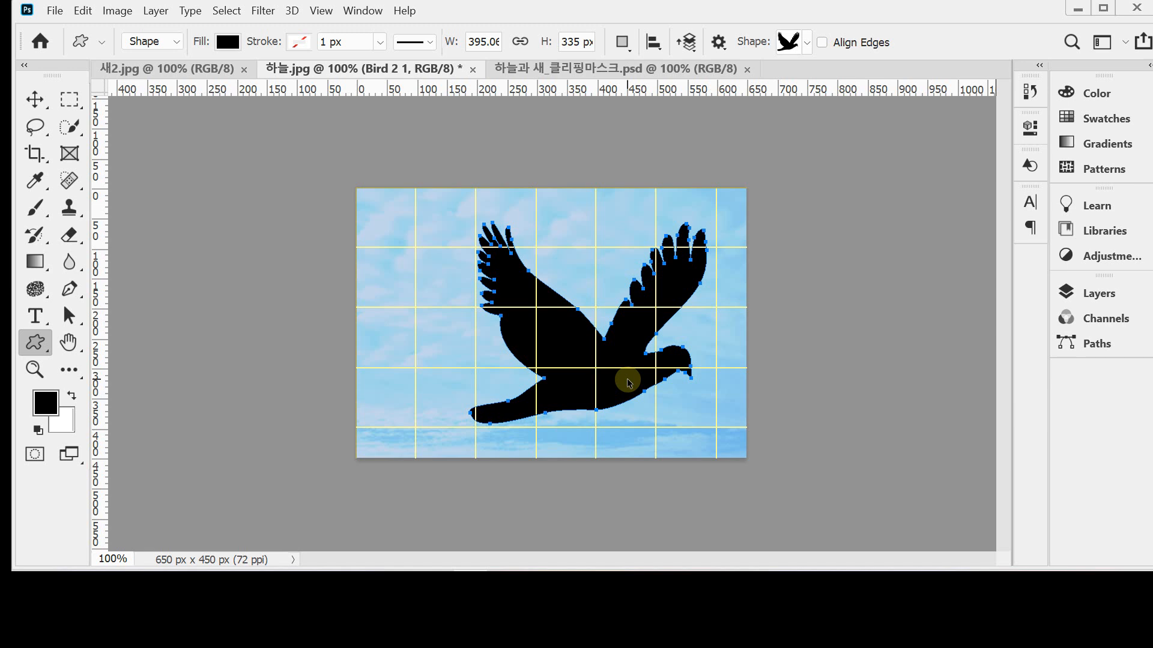
Enlarge the bird shape to about 425 by 360 px with Free Transform, centred near X 383.5 px and Y 220 px.
key("ctrl+t")
left_click_drag(710, 224, 727, 213)
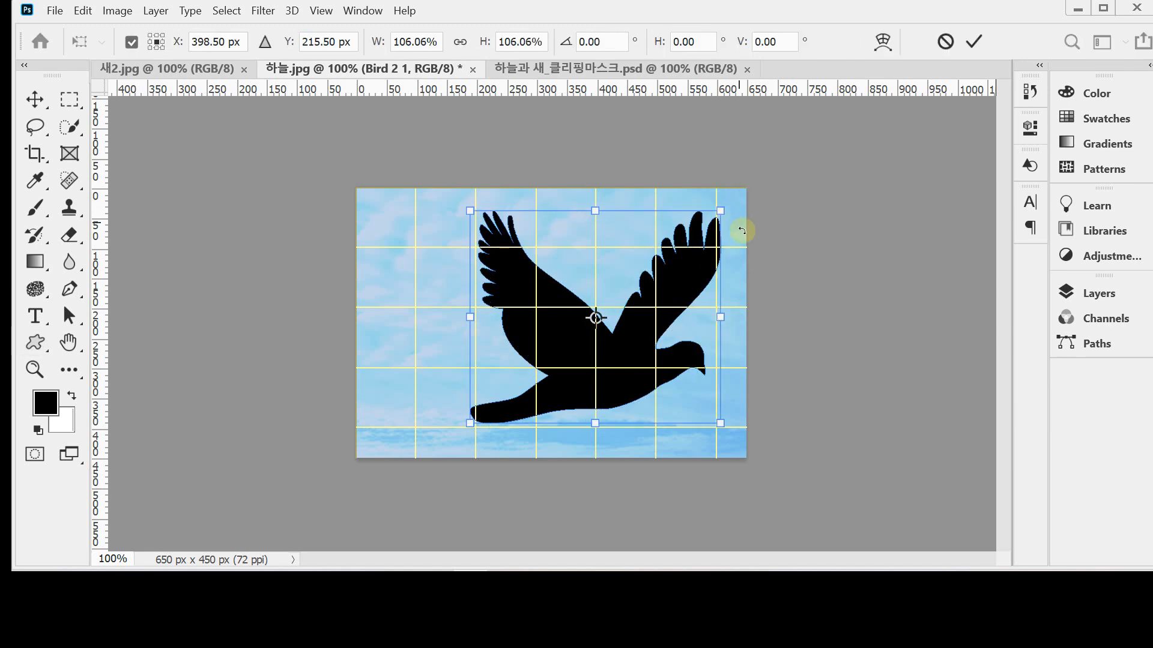
left_click_drag(690, 273, 682, 278)
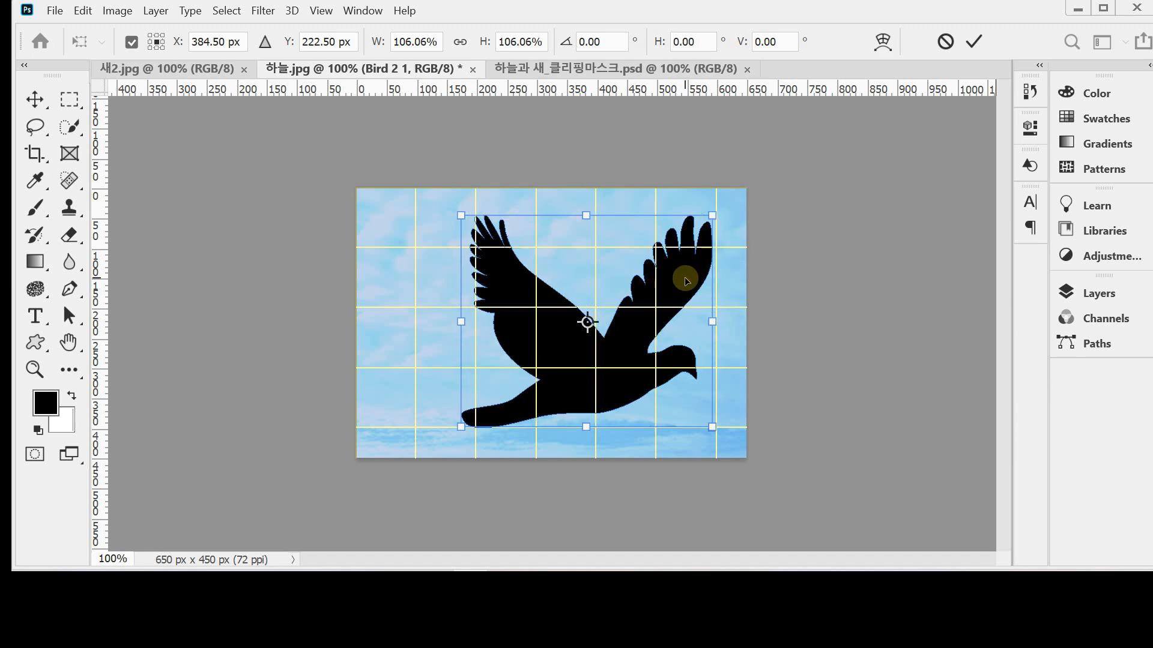
left_click_drag(687, 281, 696, 264)
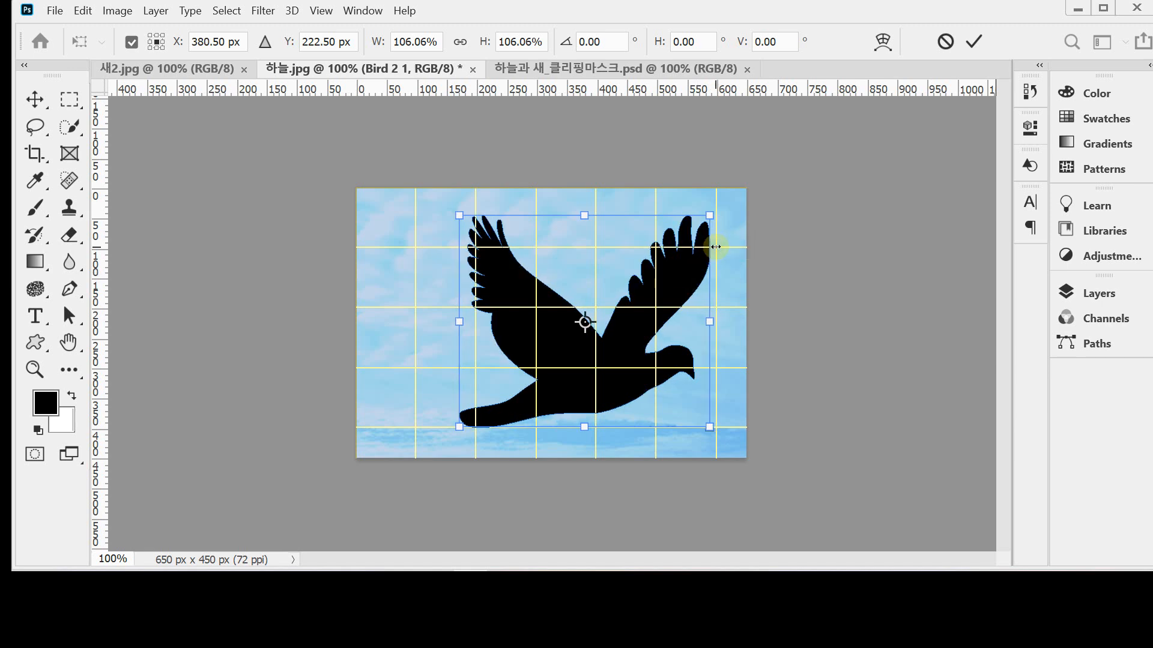
left_click_drag(709, 215, 720, 218)
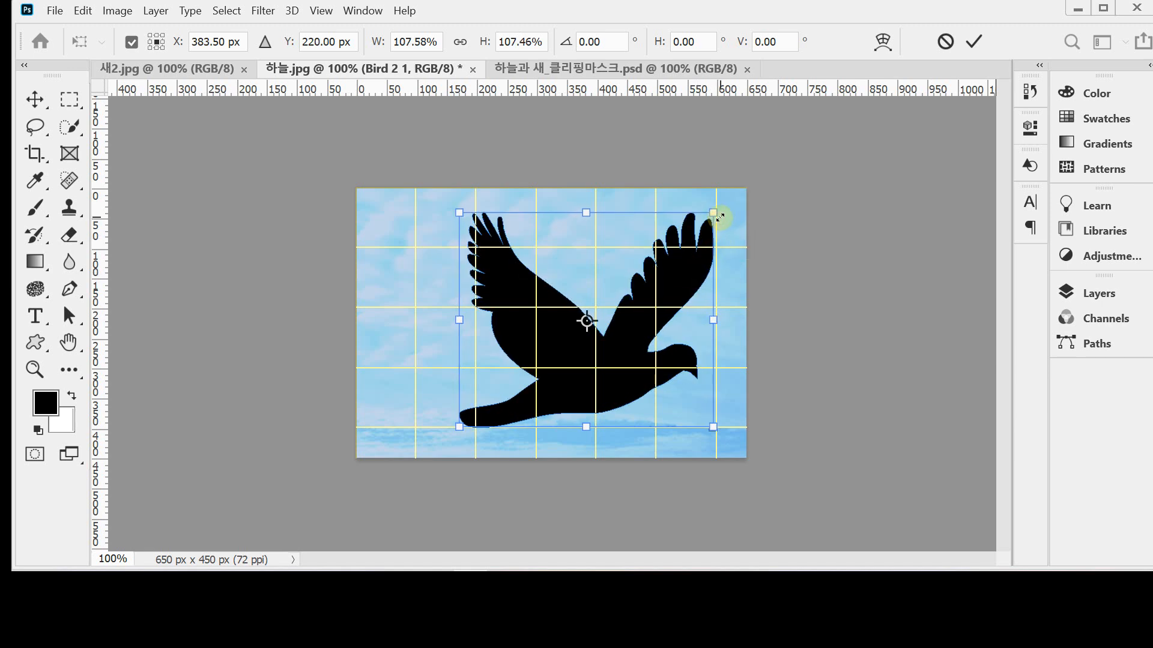
key("Return")
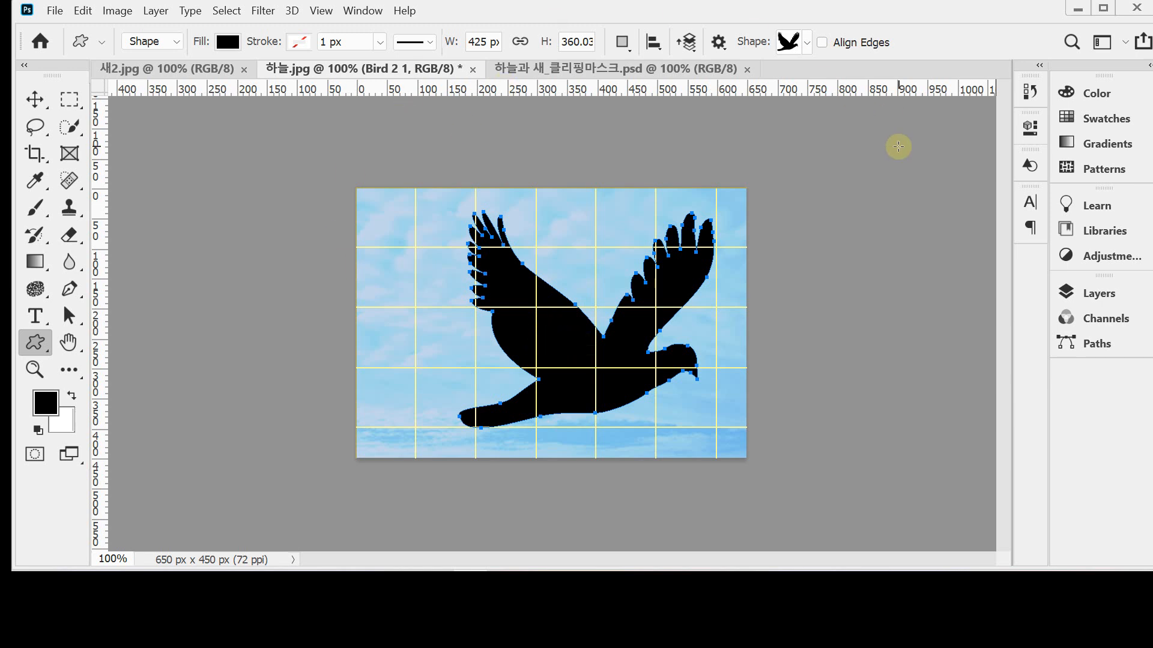
Change the bird shape layer's fill colour to light pink, f7b2b2.
left_click(1099, 292)
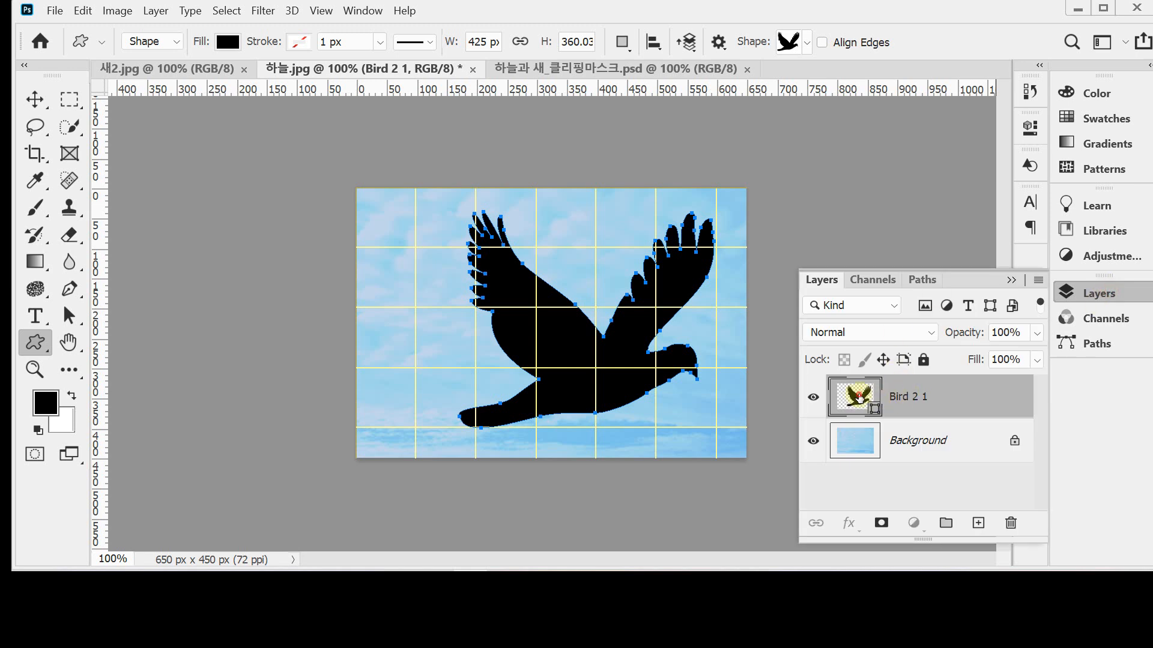
double_click(876, 401)
left_click(690, 258)
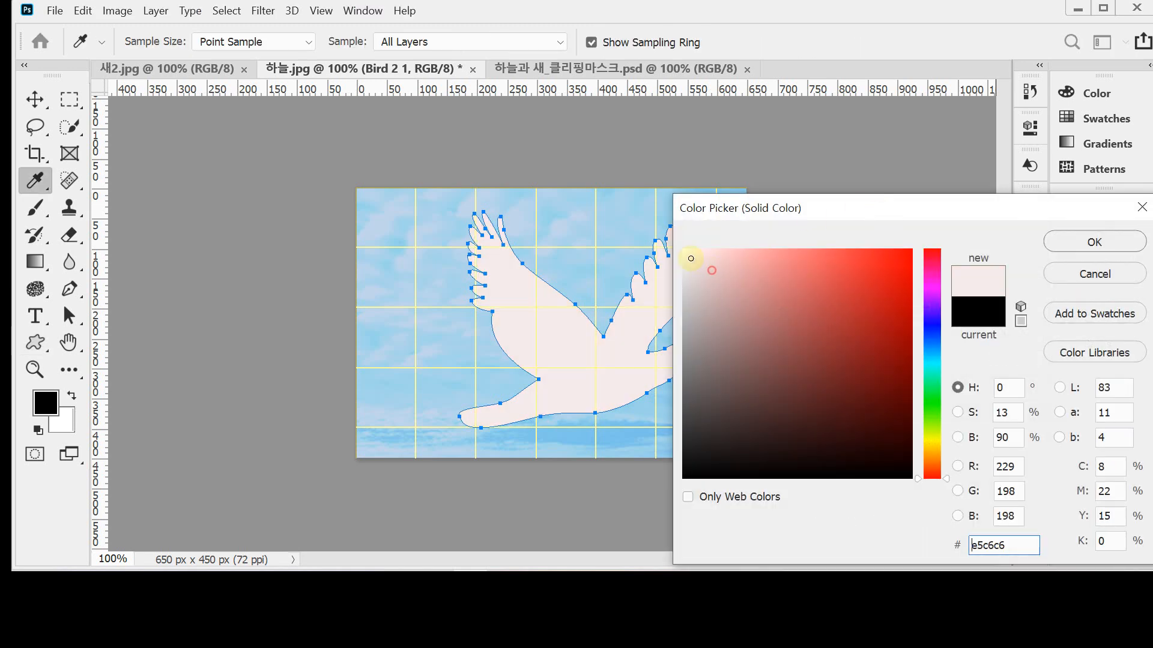
left_click(746, 257)
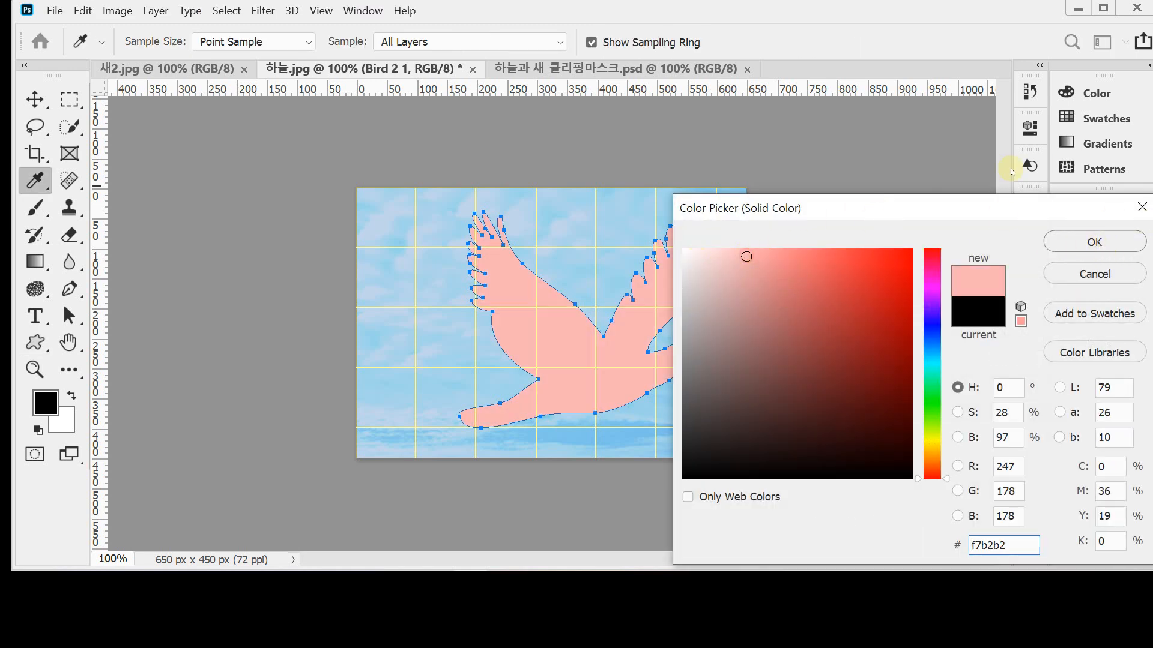
left_click(1075, 239)
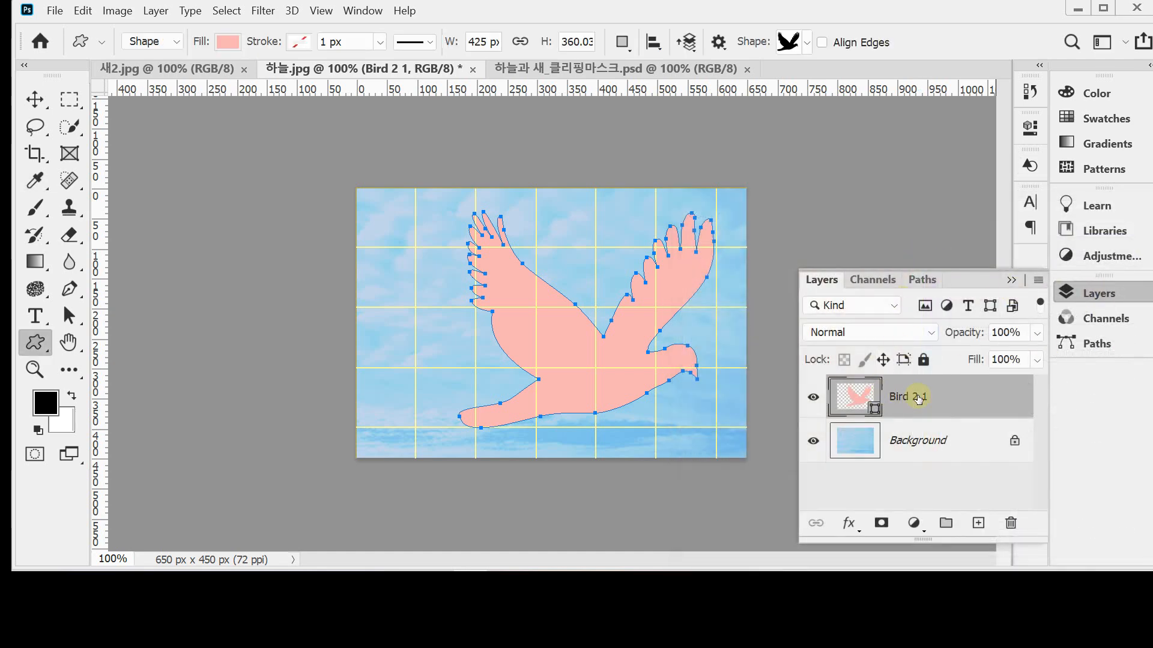
Add a Stroke effect to the bird layer with a size of 8 px and the Gradient fill type.
left_click(848, 524)
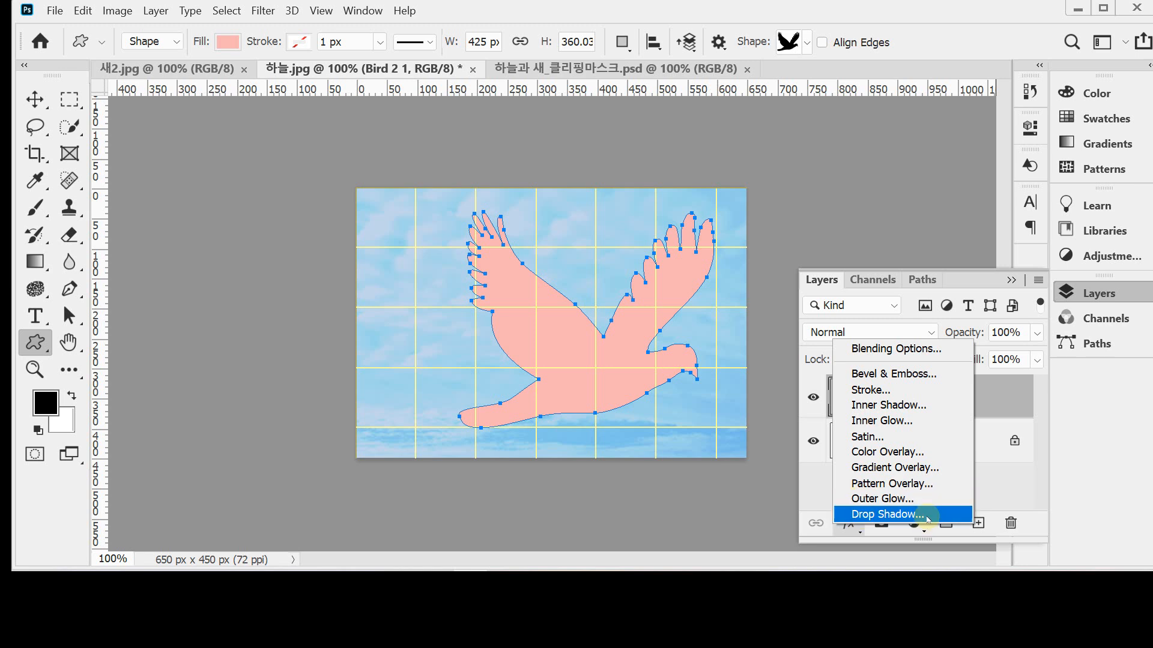
left_click(938, 391)
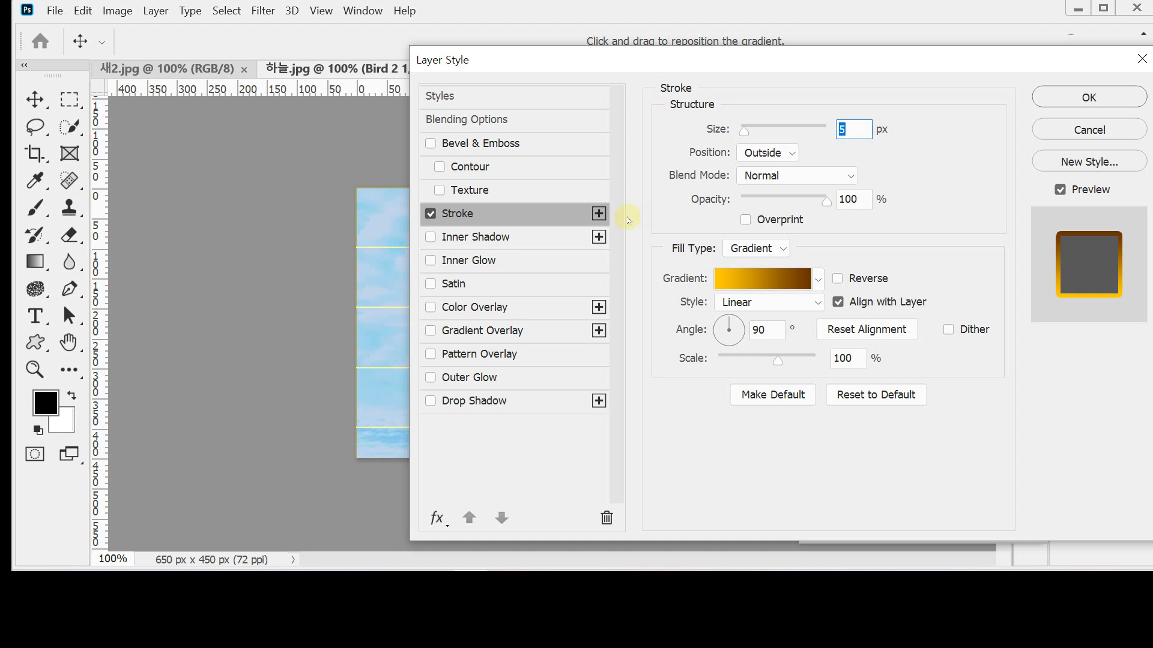
type("8")
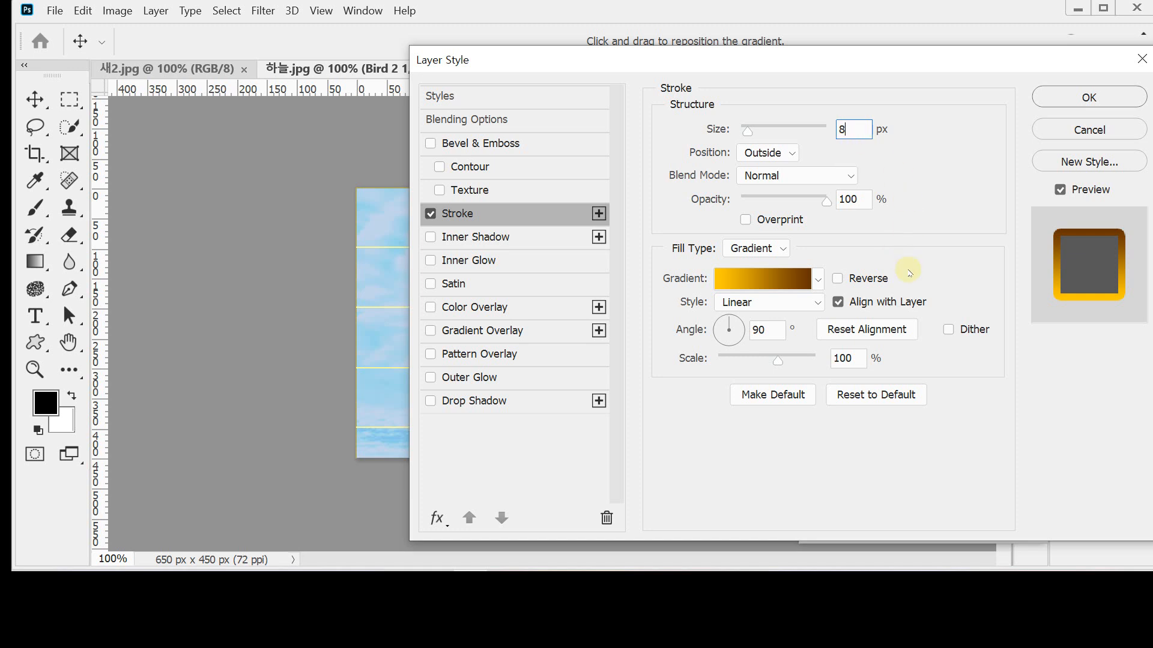
left_click(817, 283)
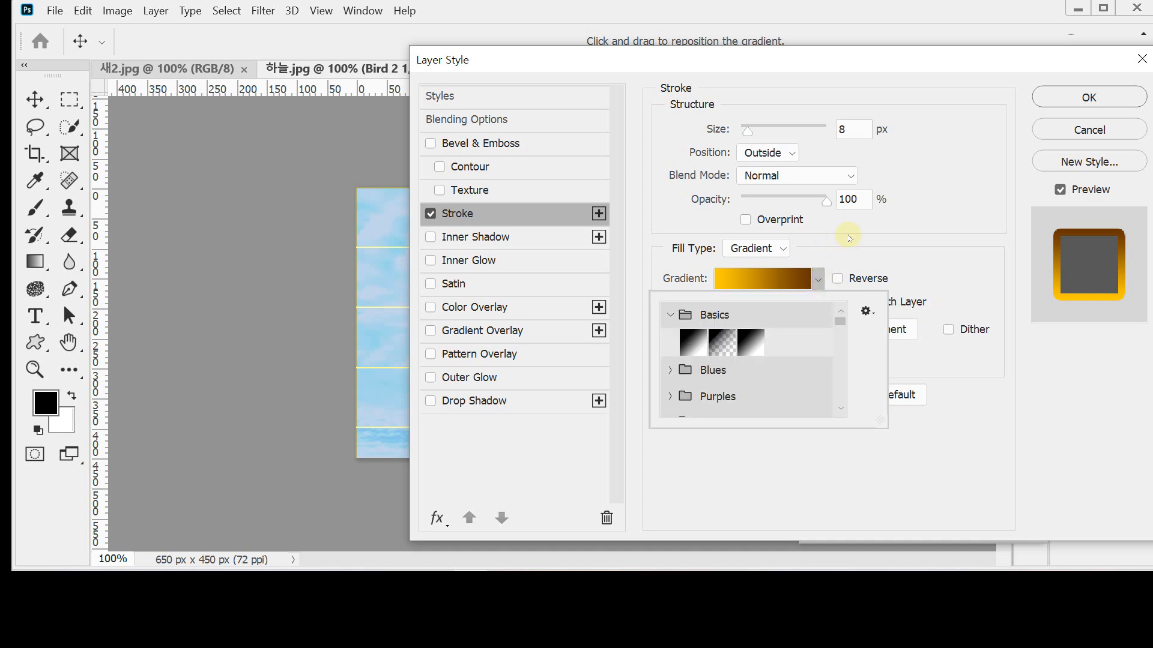
left_click(818, 281)
left_click(781, 248)
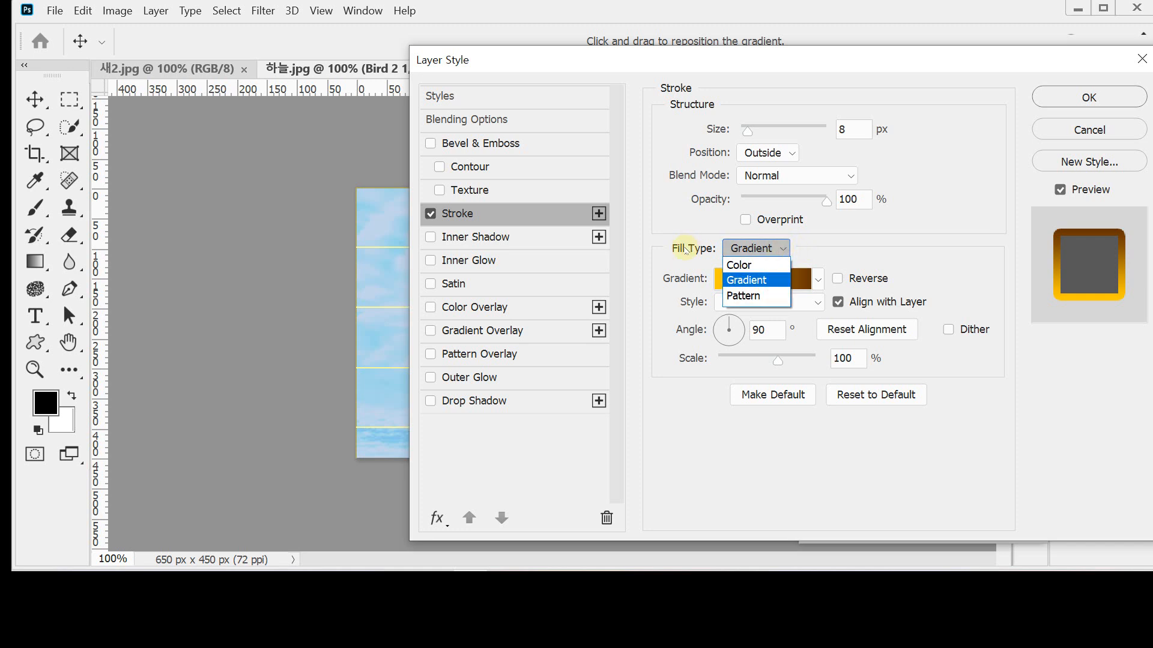
left_click(757, 281)
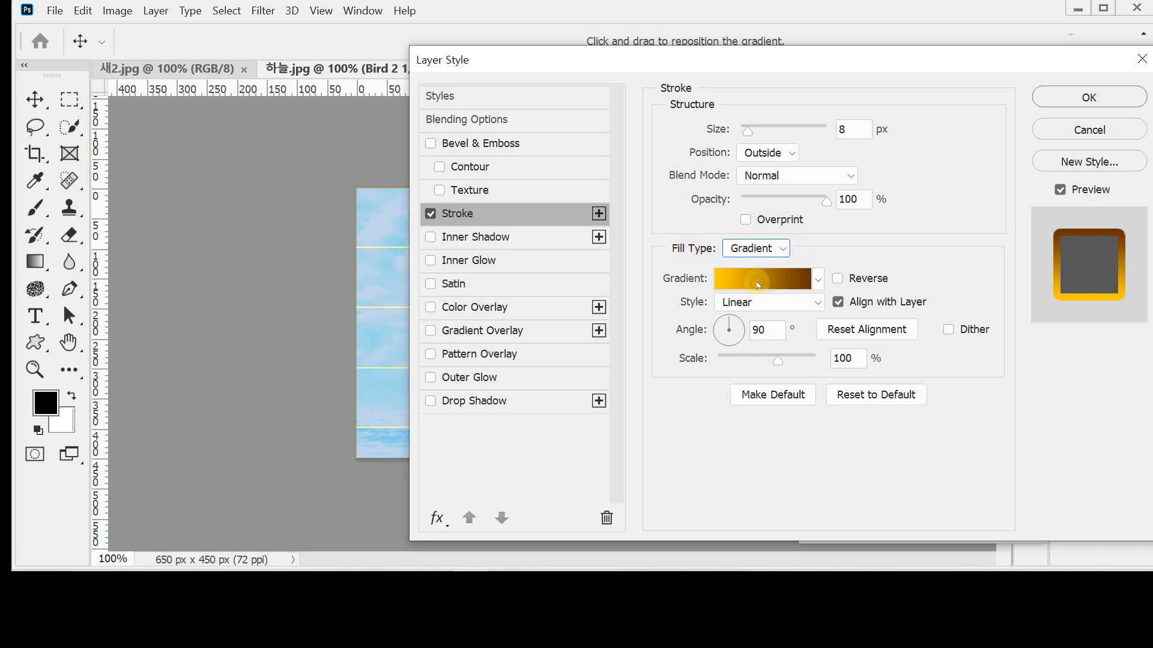
Set the stroke's gradient to the black-to-transparent preset from the Basics group.
left_click(819, 283)
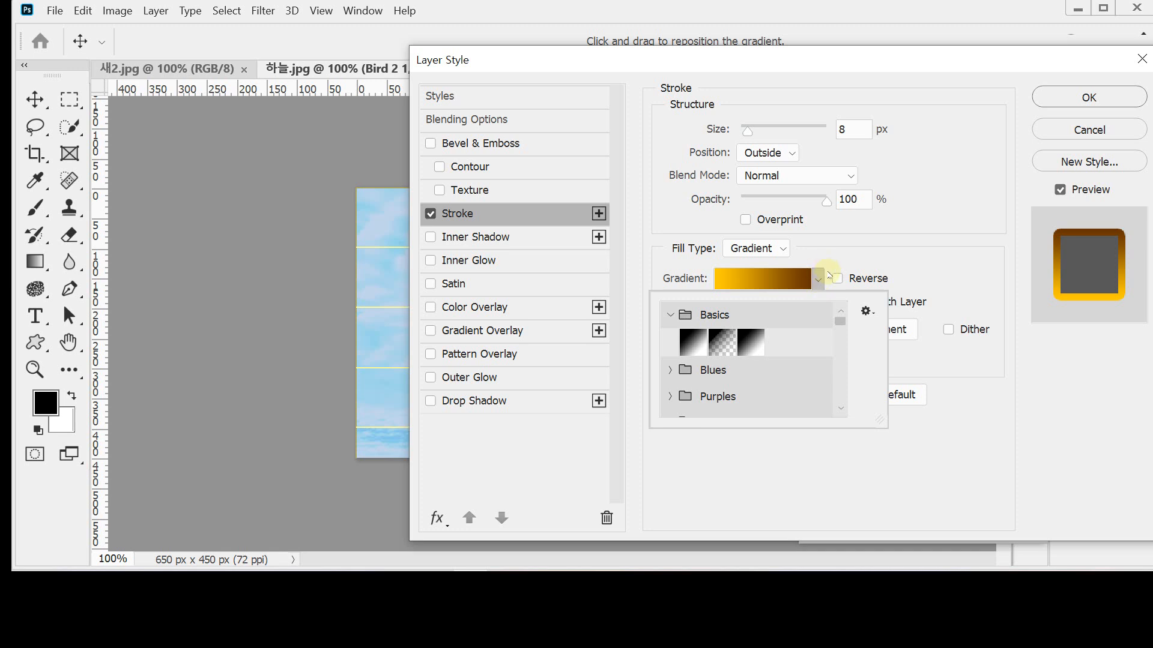
left_click(688, 316)
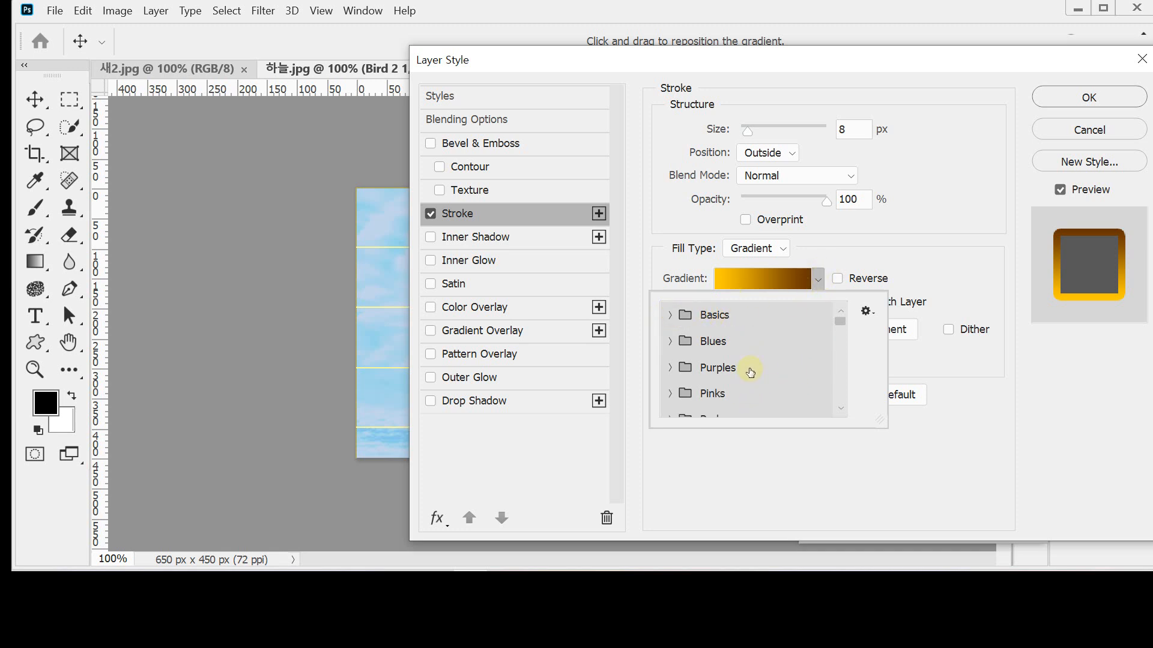
left_click(670, 316)
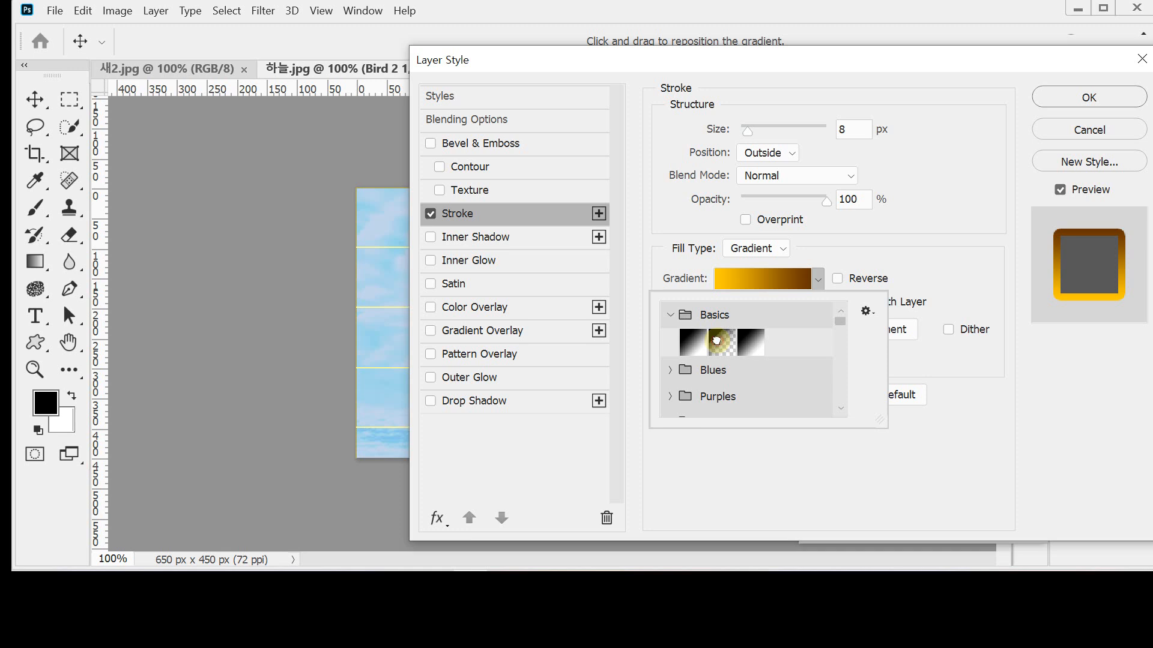
left_click(720, 345)
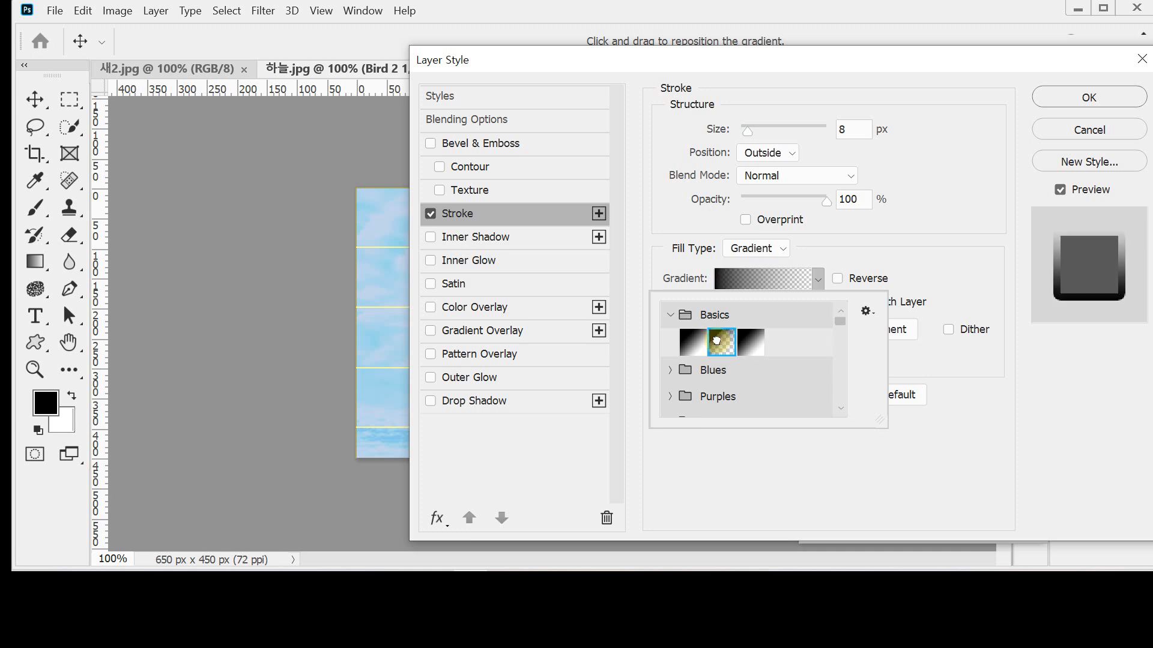
left_click(941, 265)
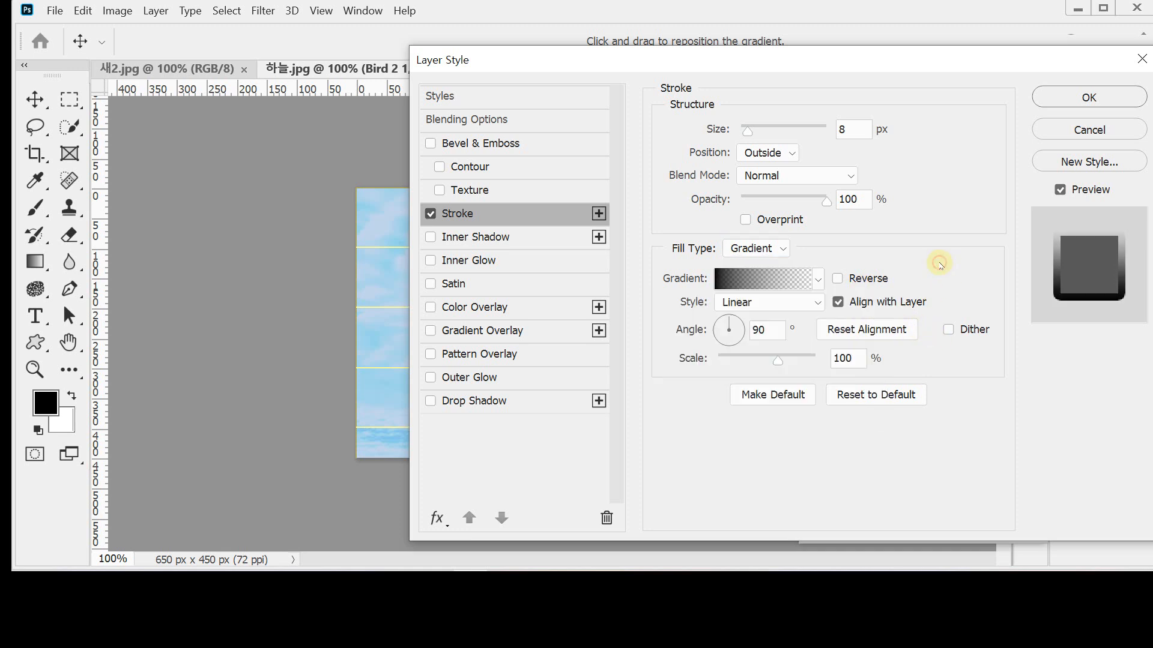
Set the starting colour stop of the stroke's gradient to yellow, fc3.
left_click(765, 279)
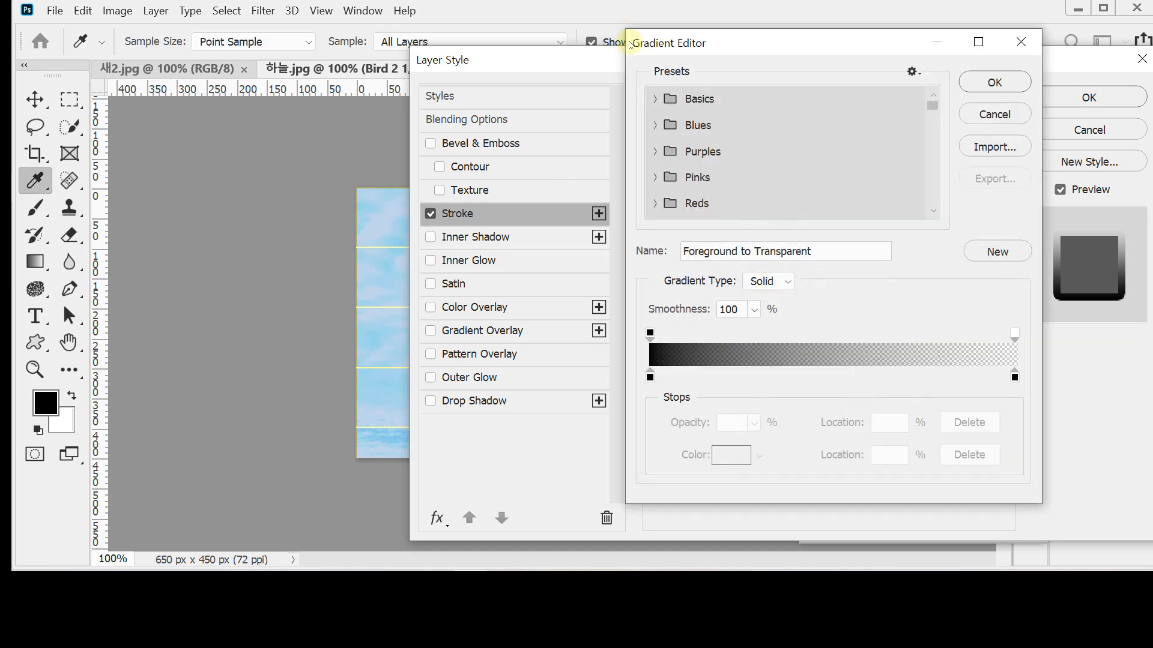
left_click_drag(671, 44, 580, 34)
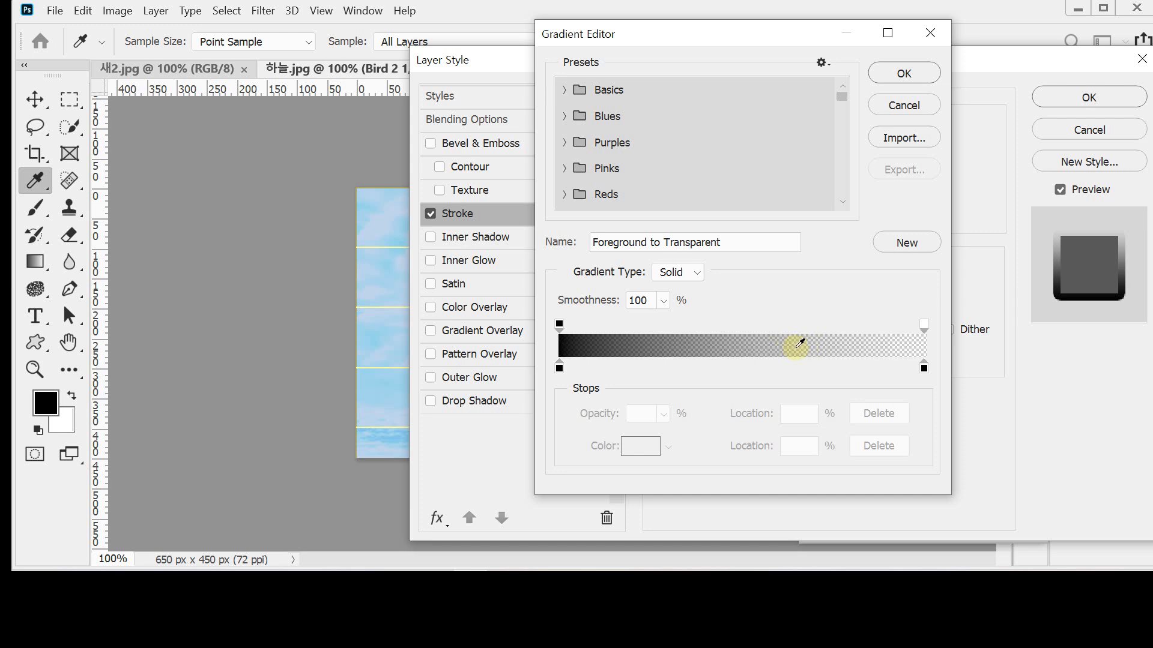
left_click(559, 368)
double_click(559, 368)
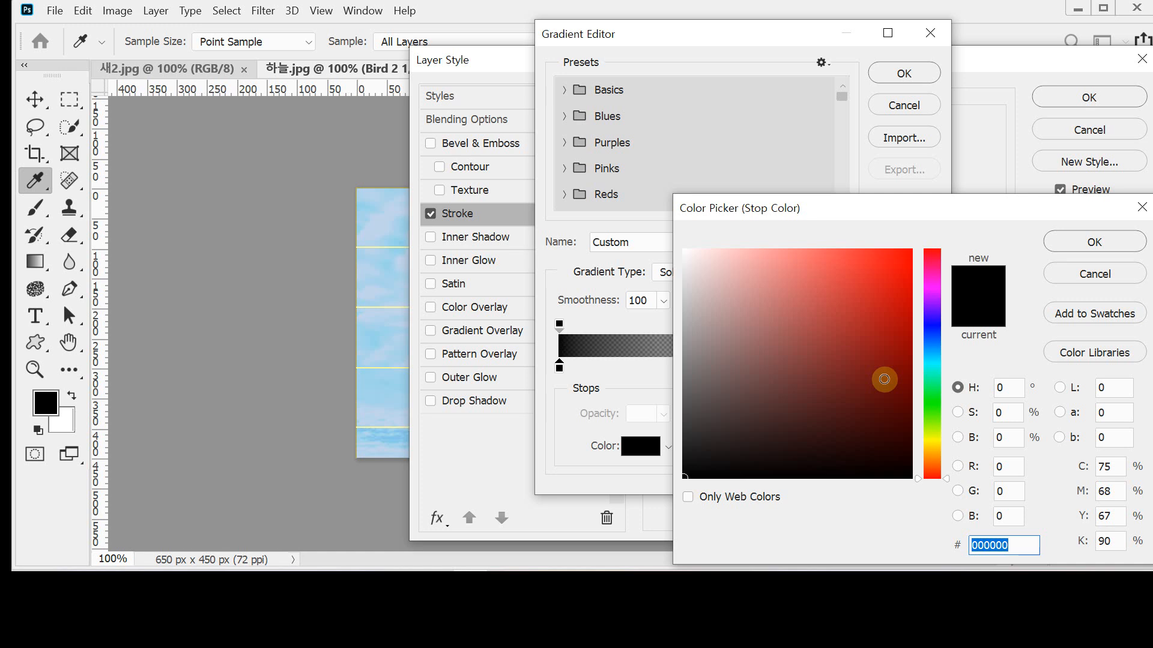
type("f")
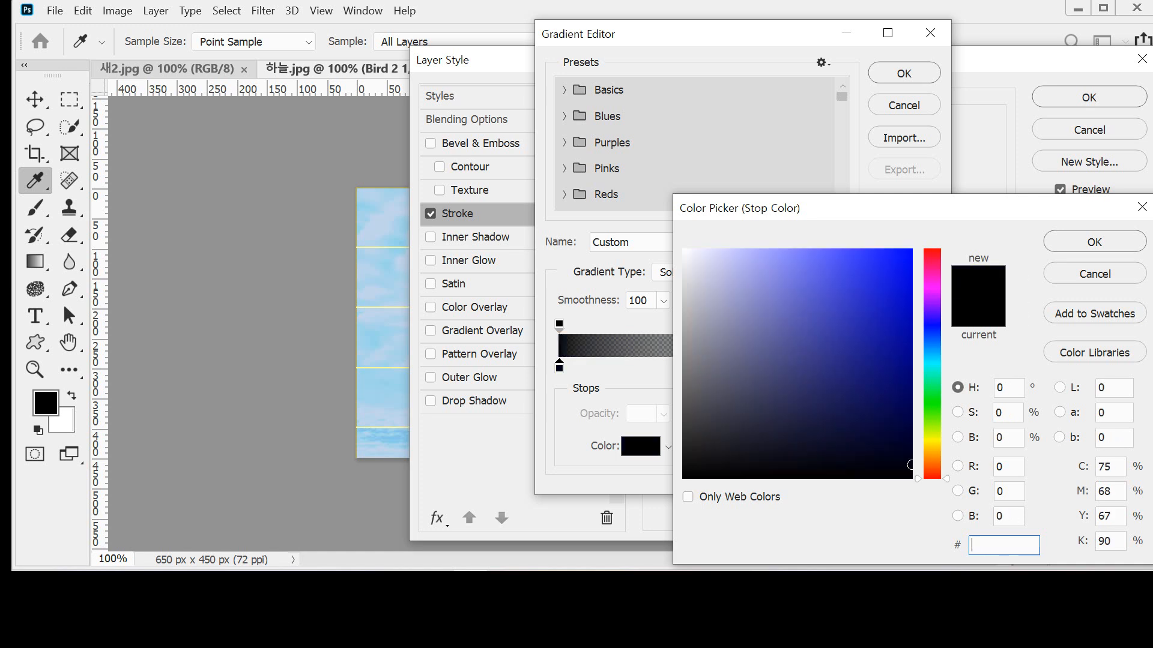
type("c3")
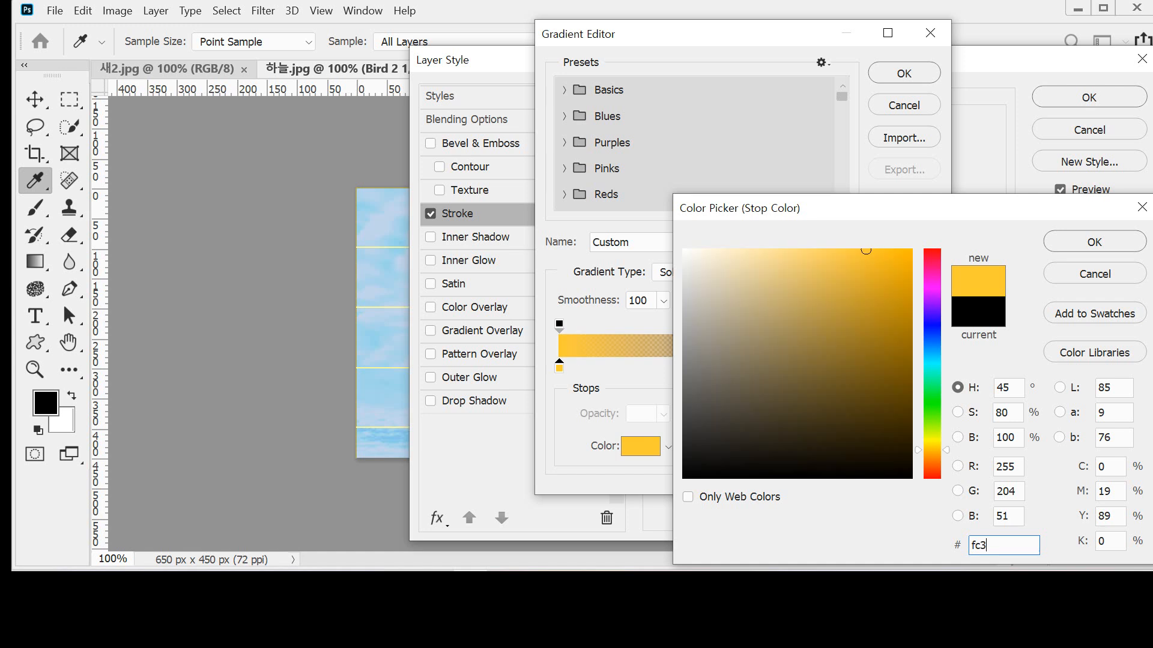
key("Return")
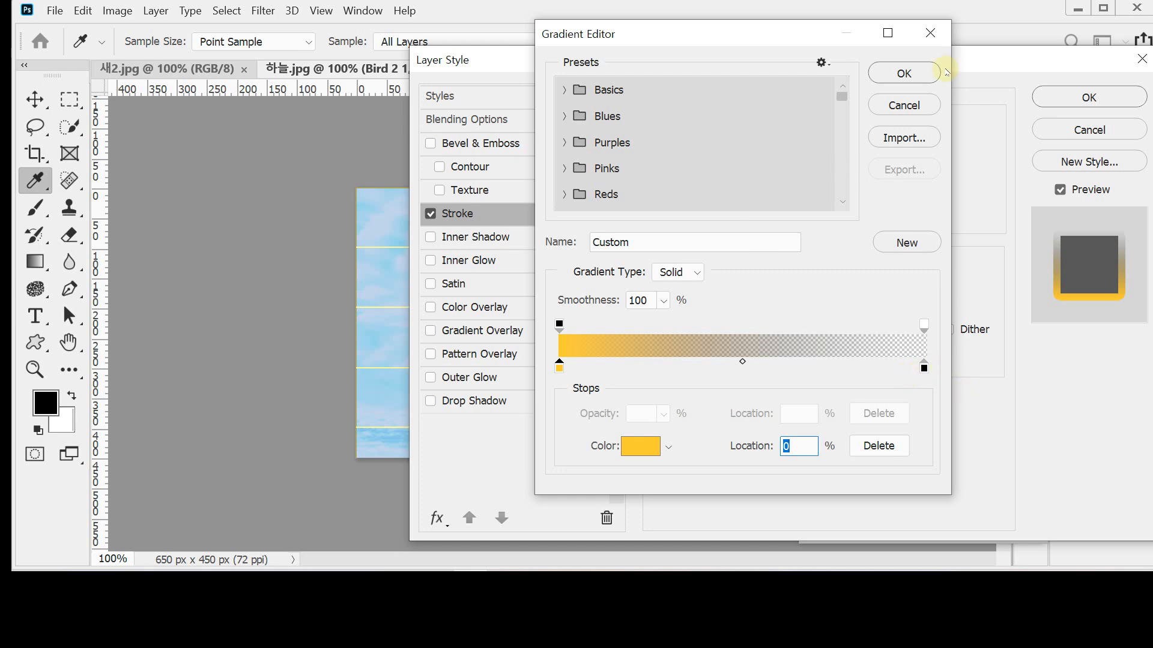
left_click(905, 73)
Set the ending colour stop of the stroke's gradient to white, ffffff.
mouse_move(731, 62)
left_mouse_down()
mouse_move(1068, 63)
mouse_move(751, 68)
left_mouse_up()
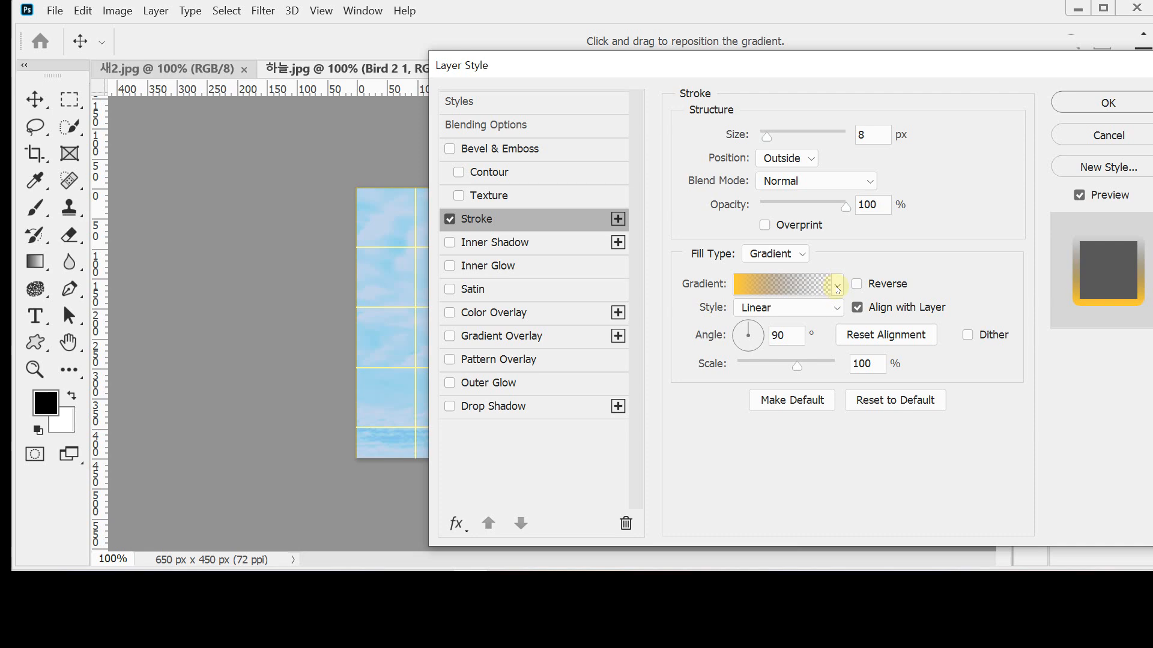
left_click(788, 285)
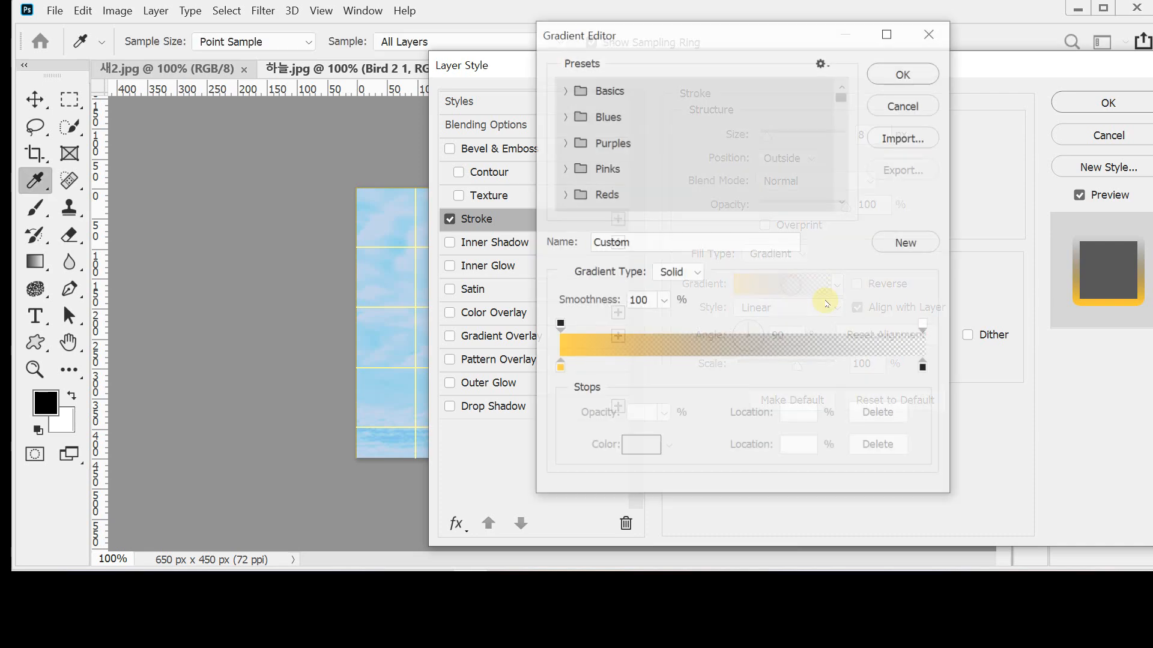
left_click(924, 368)
double_click(925, 367)
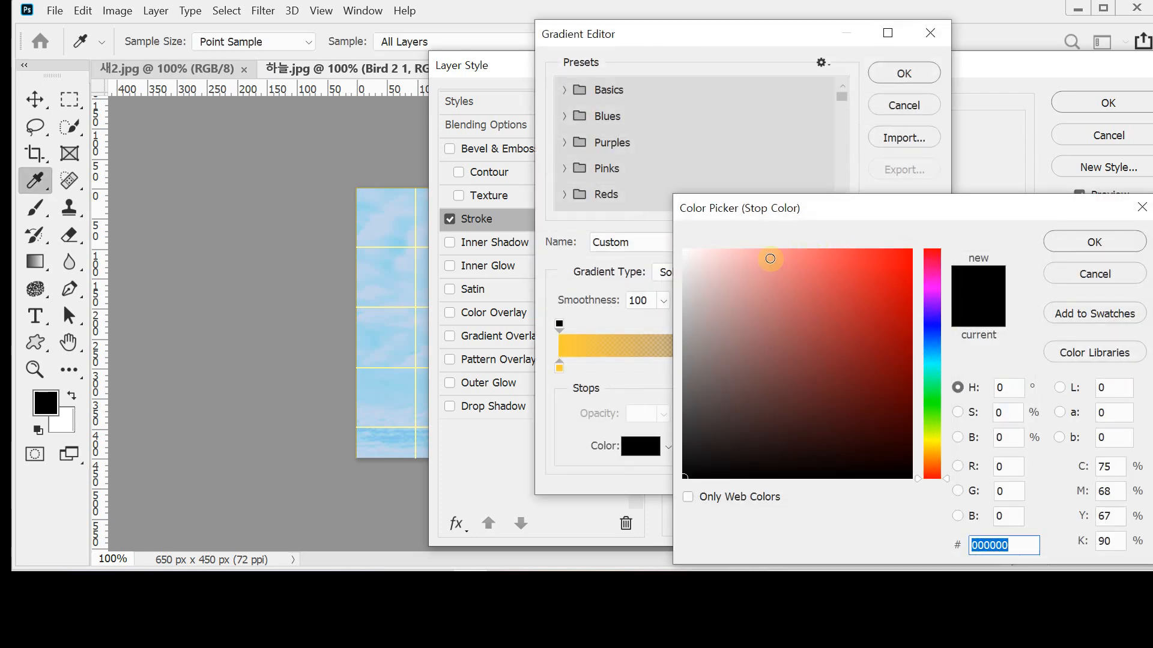
left_click_drag(695, 265, 670, 245)
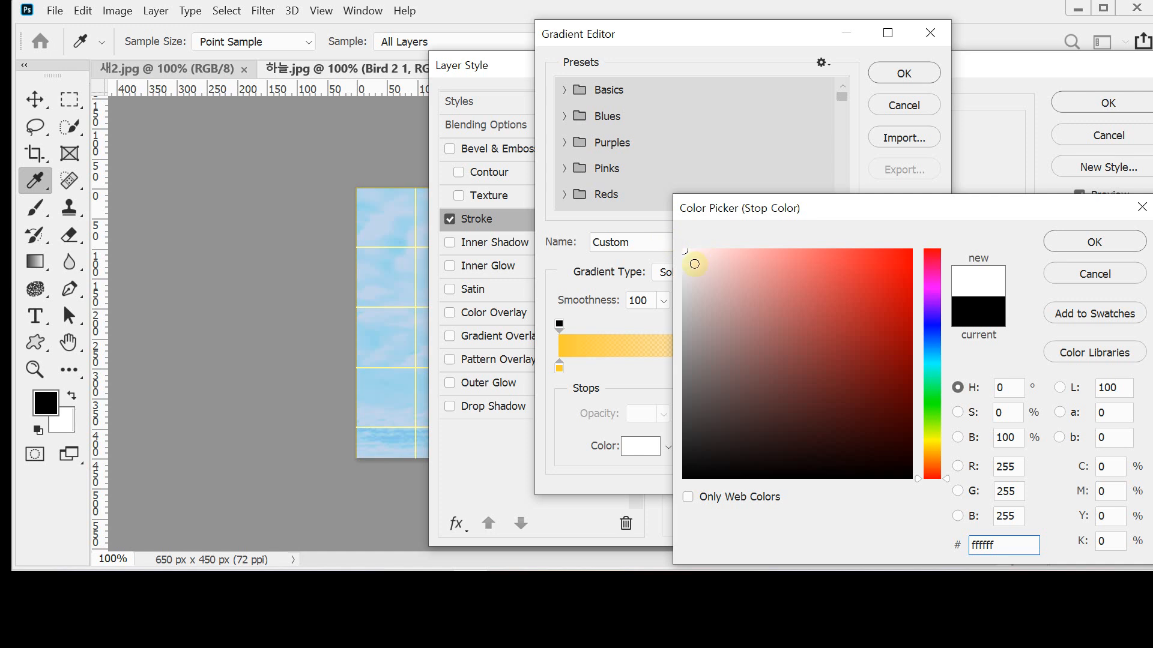
left_click(1081, 242)
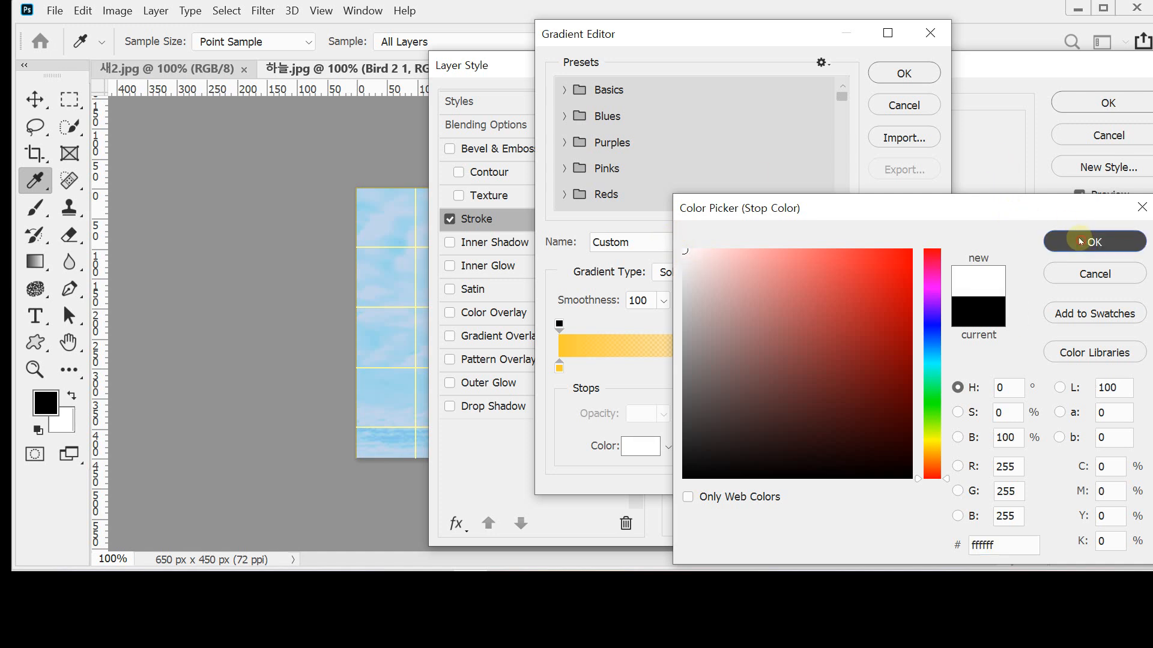
left_click(895, 71)
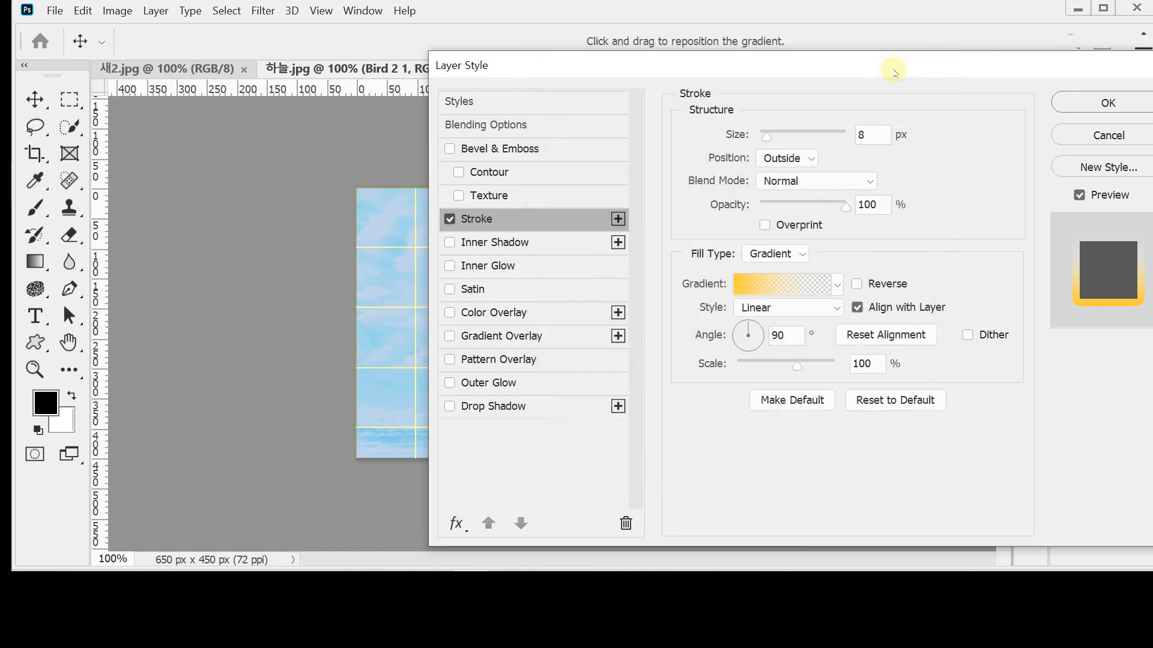
Set the angle of the stroke's gradient to -135°.
left_click_drag(792, 63, 744, 57)
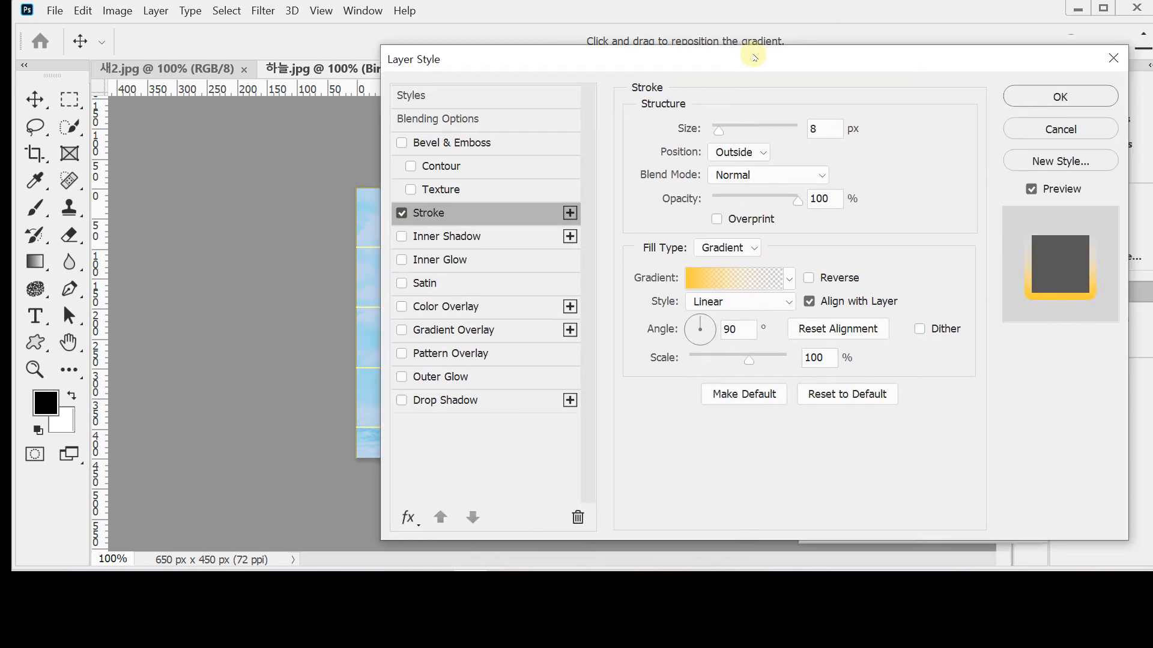
left_click(713, 333)
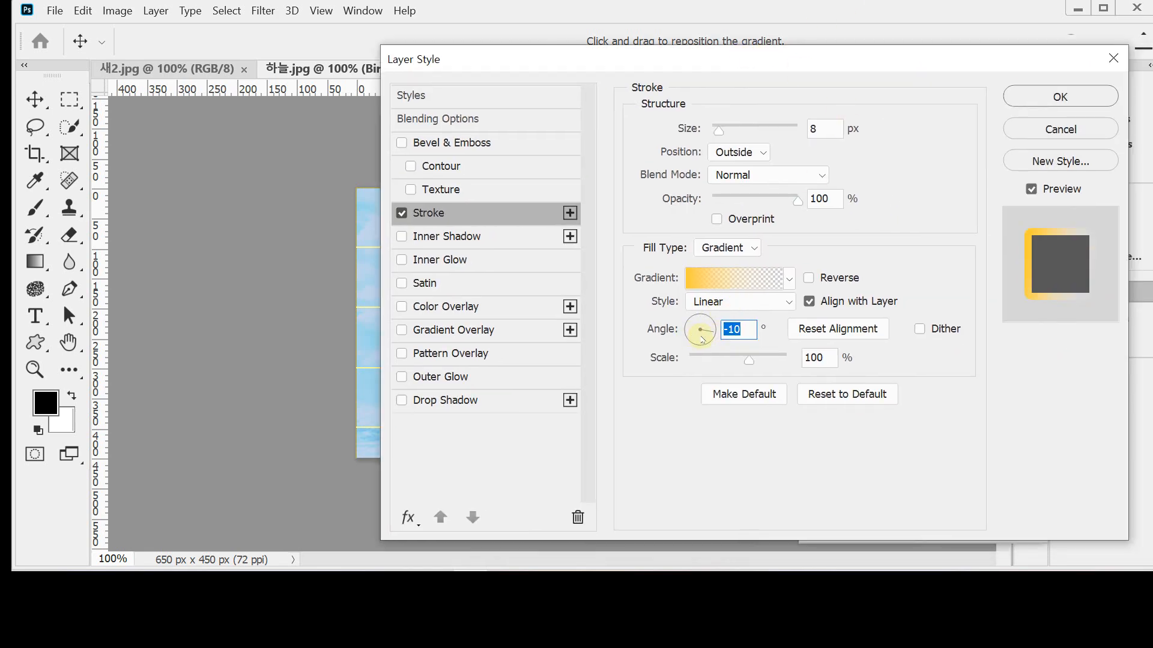
type("-135")
left_click_drag(636, 58, 758, 53)
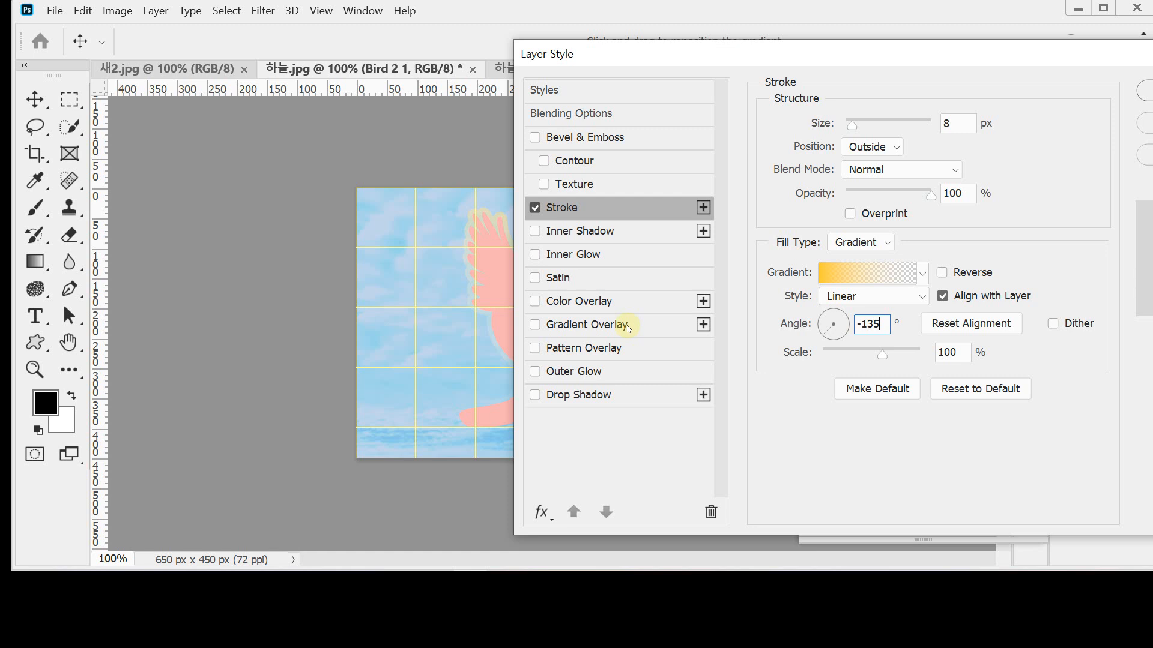
Add an Inner Shadow effect to the bird shape with a distance of 7 px and a size of 7 px.
left_click(598, 234)
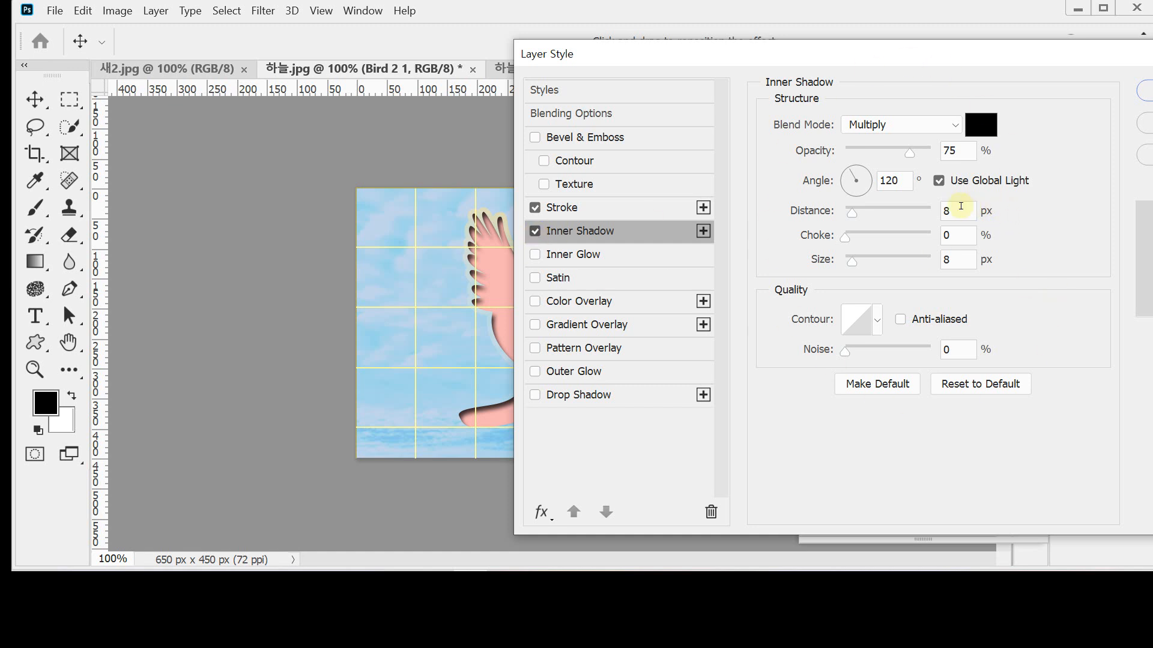
left_click_drag(961, 210, 901, 214)
type("7")
left_click_drag(959, 258, 947, 259)
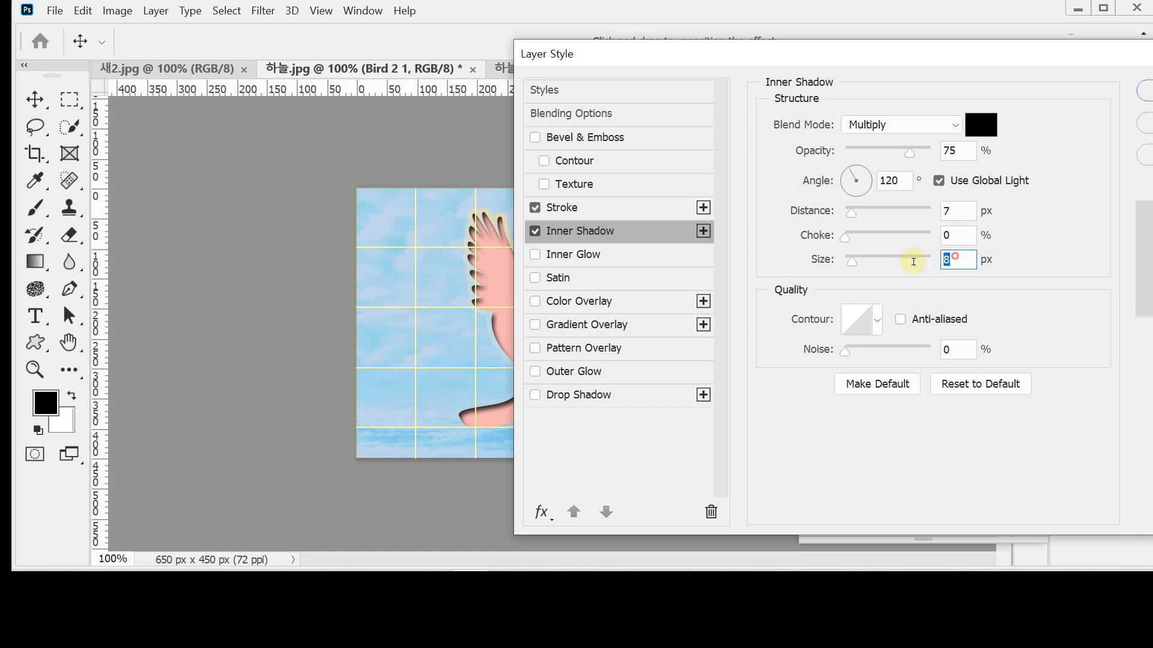
type("7")
key("Return")
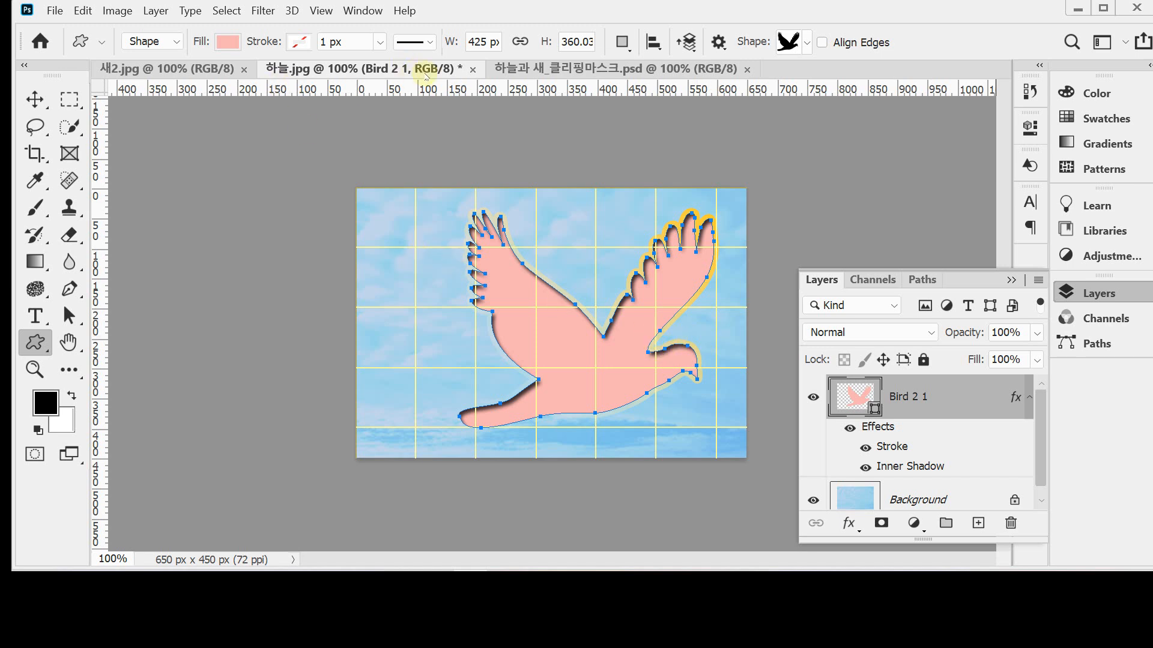
Copy the entire yellow-bird photo from 새2.jpg and paste it as a new layer above the bird shape in 하늘.jpg.
left_click(163, 67)
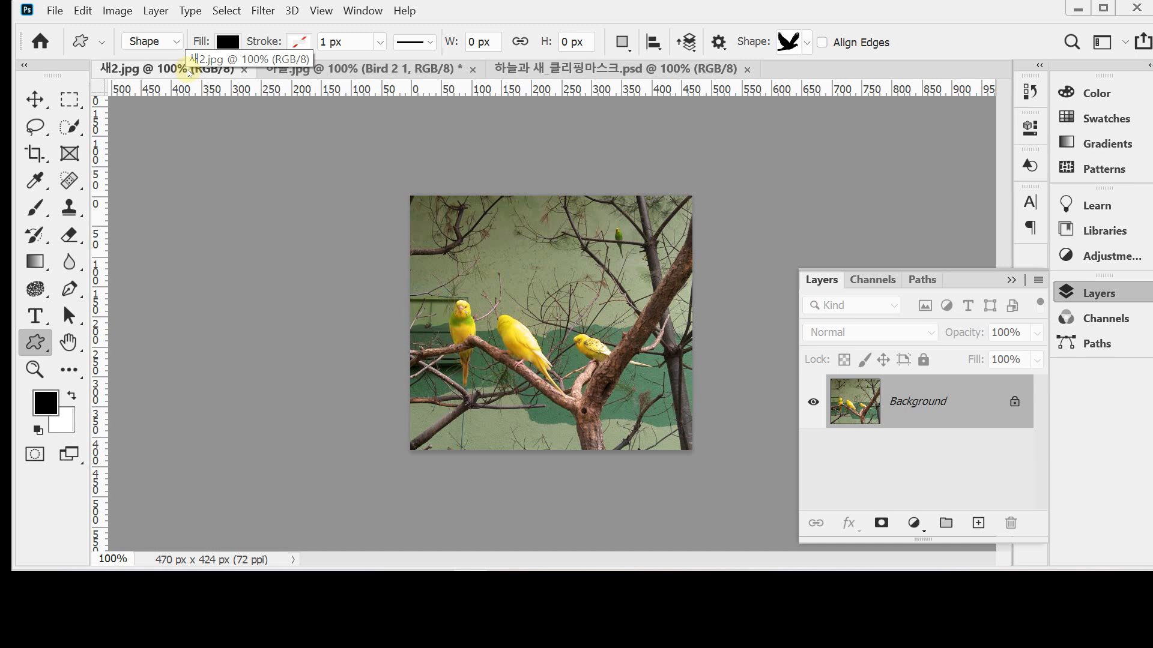
key("ctrl+a")
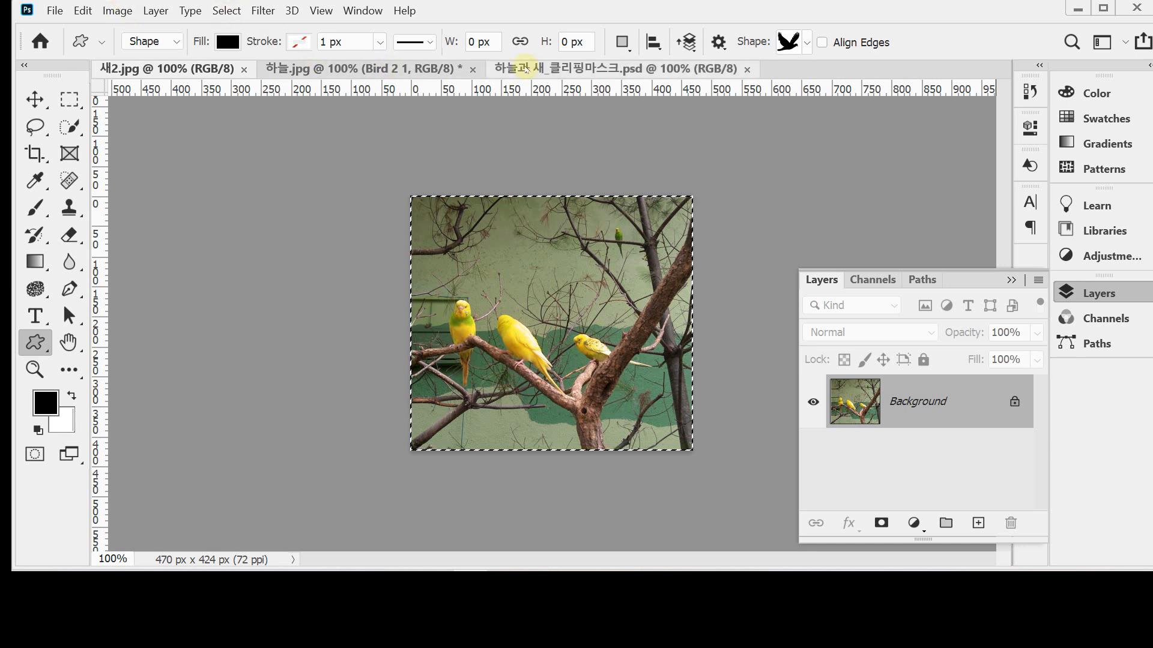
left_click(378, 68)
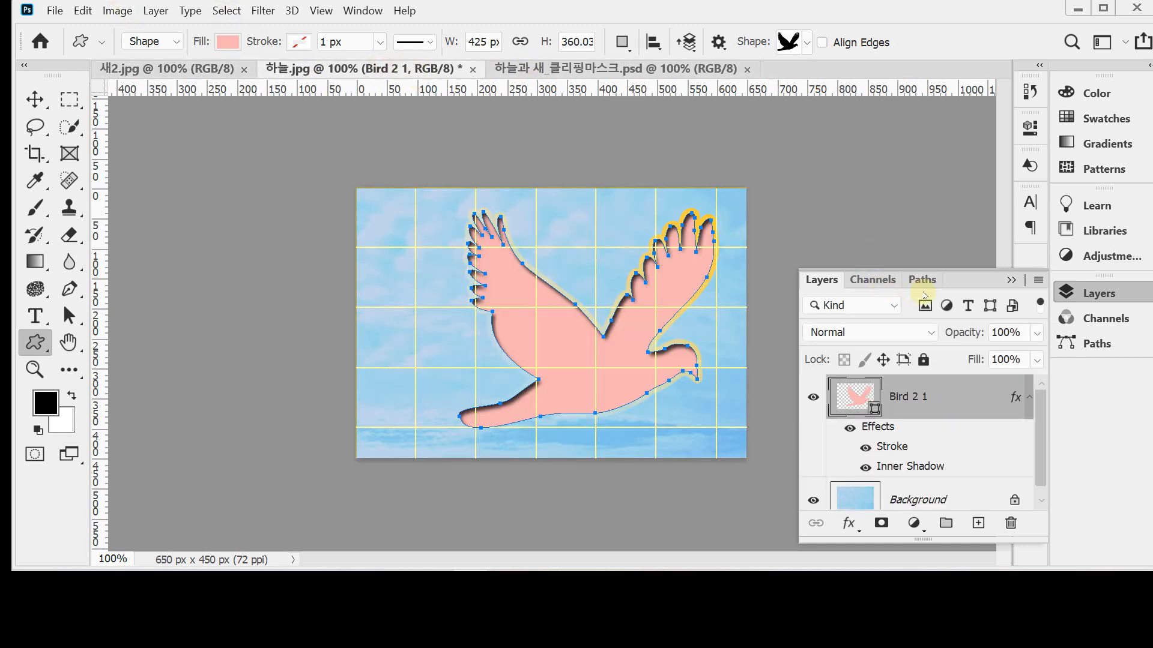
key("ctrl+v")
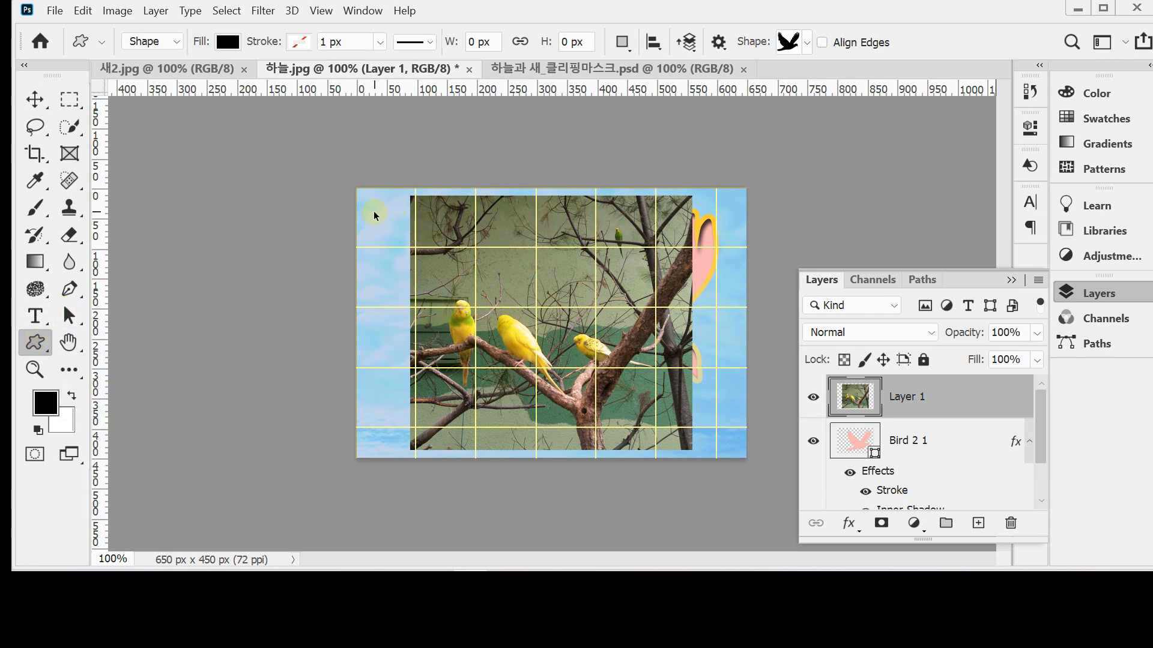
Move the pasted photo sideways so it covers the bird shape, checking the alignment by toggling the photo layer's visibility.
left_click(35, 99)
left_click(33, 100)
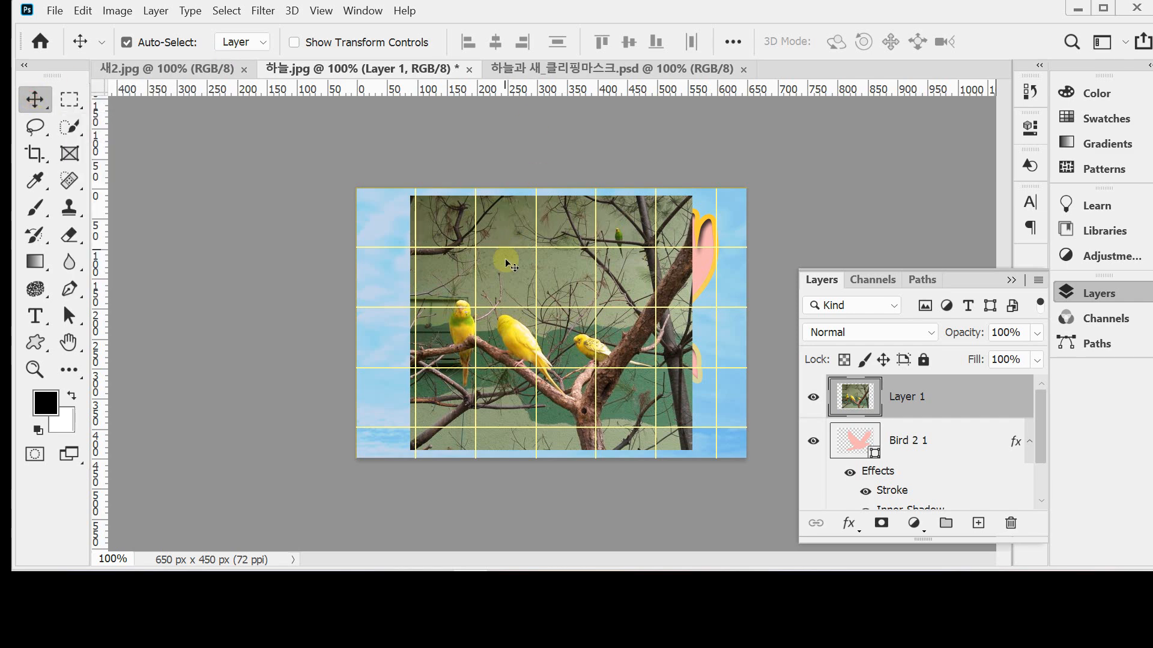
left_click_drag(501, 273, 541, 292)
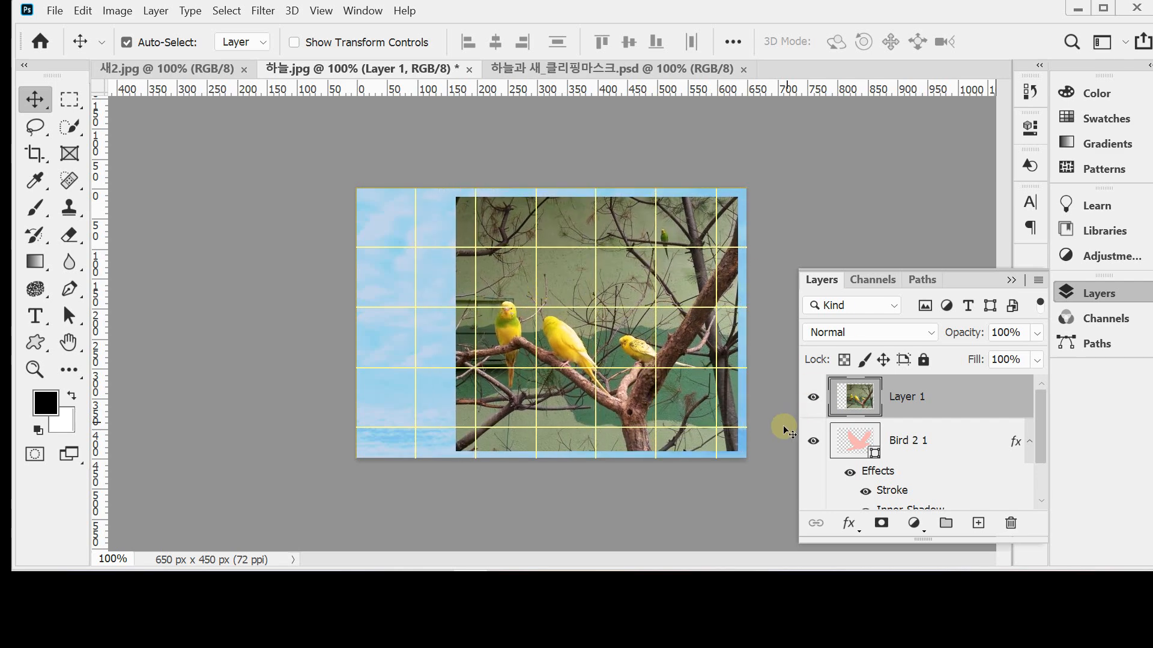
left_click(813, 397)
left_click(813, 398)
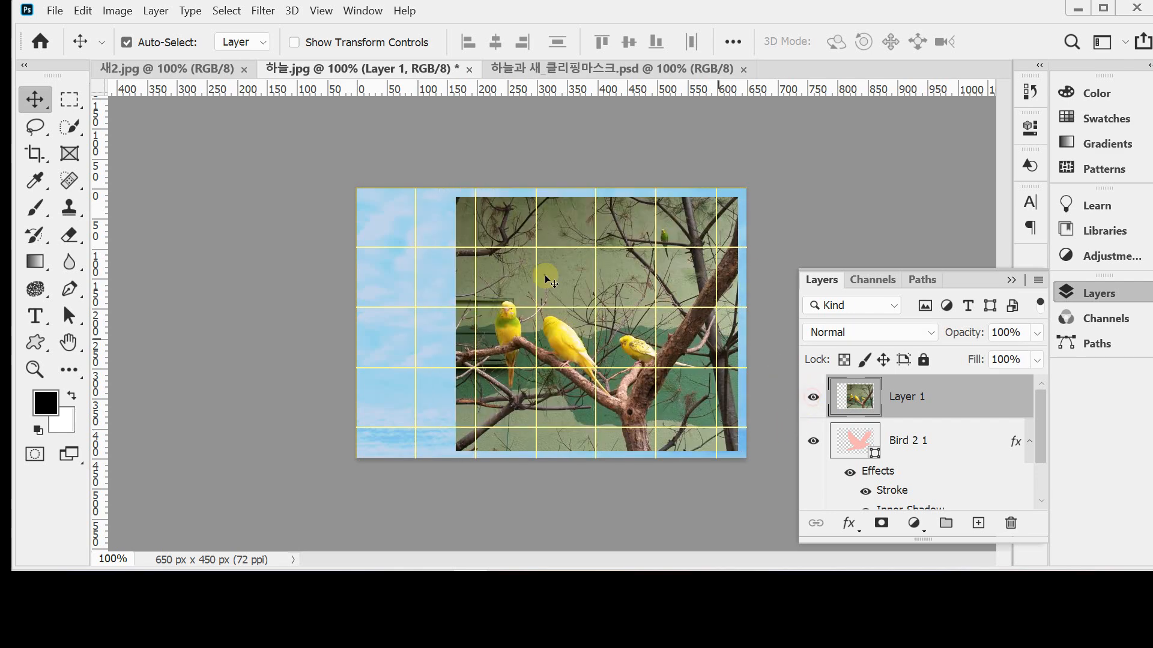
left_click_drag(560, 262, 554, 259)
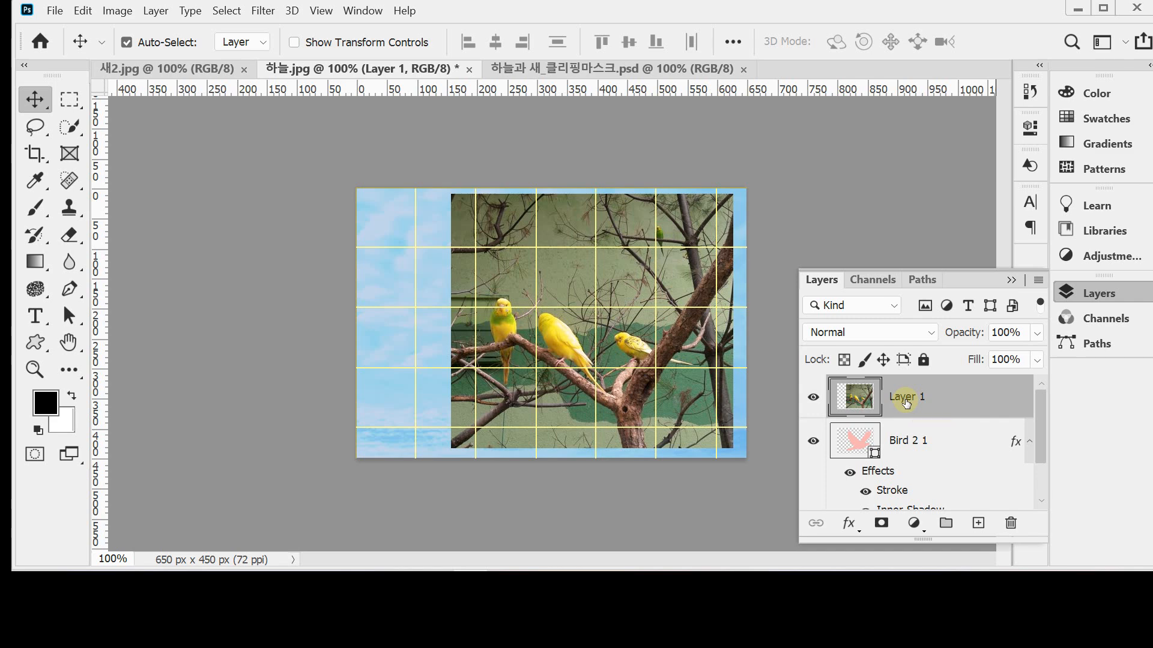
Clip the photo layer to the bird shape layer and fine-tune the photo's position so the three yellow birds sit inside the shape.
left_click(972, 414, "alt")
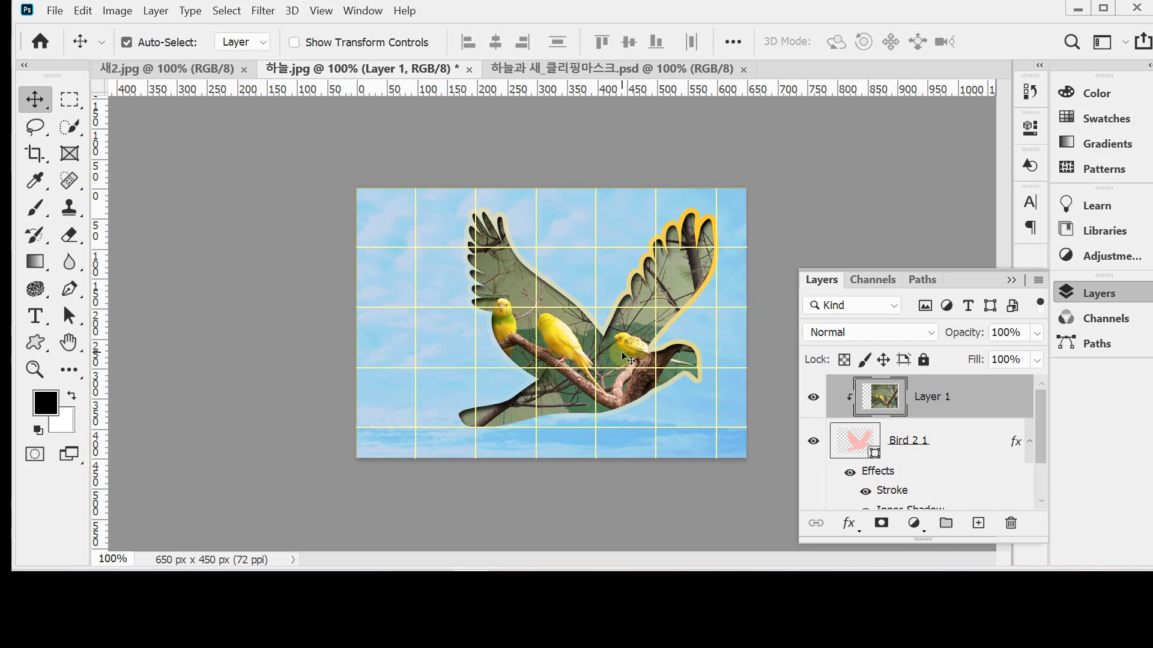
left_click_drag(564, 340, 567, 340)
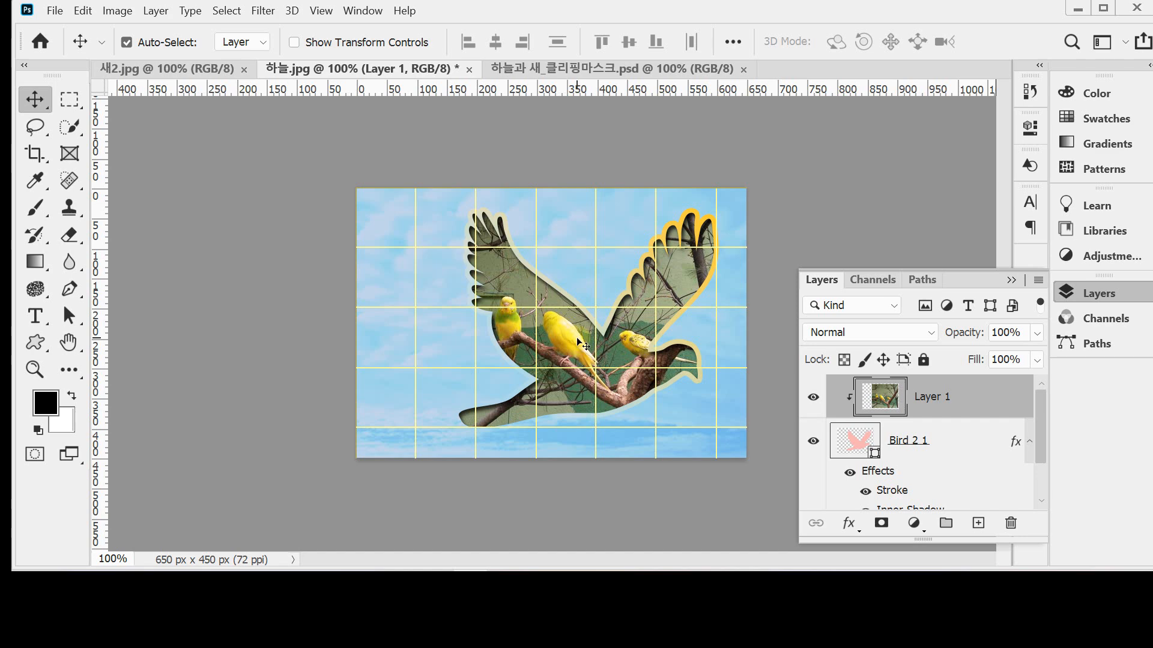
left_click_drag(578, 339, 578, 339)
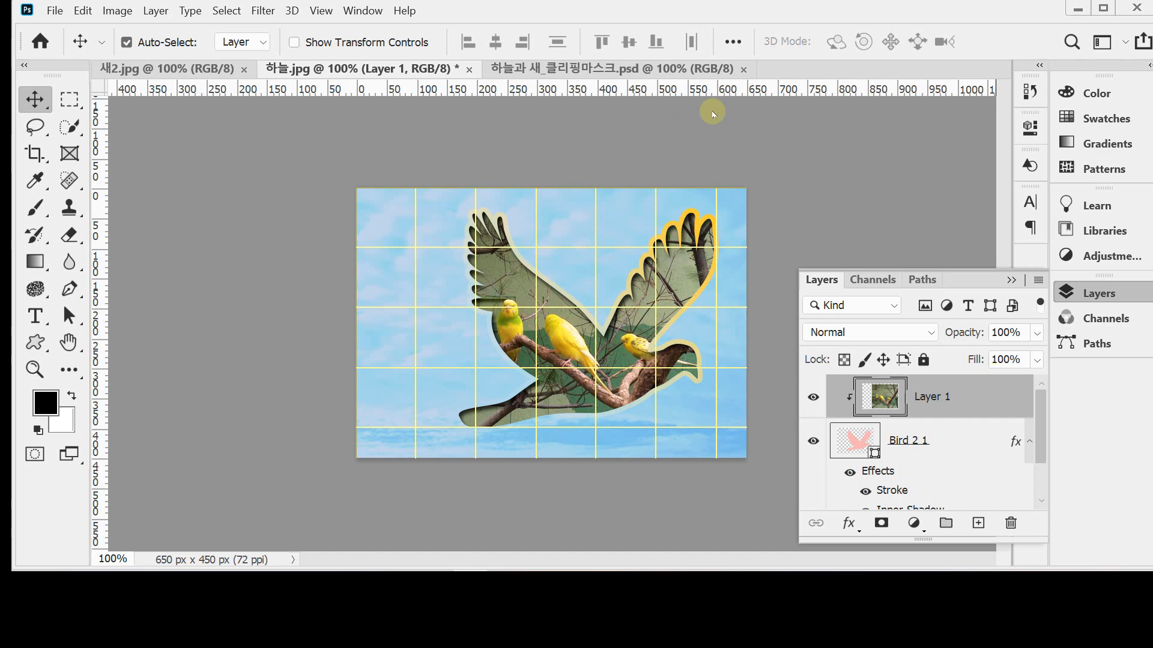
left_click(949, 415, "alt")
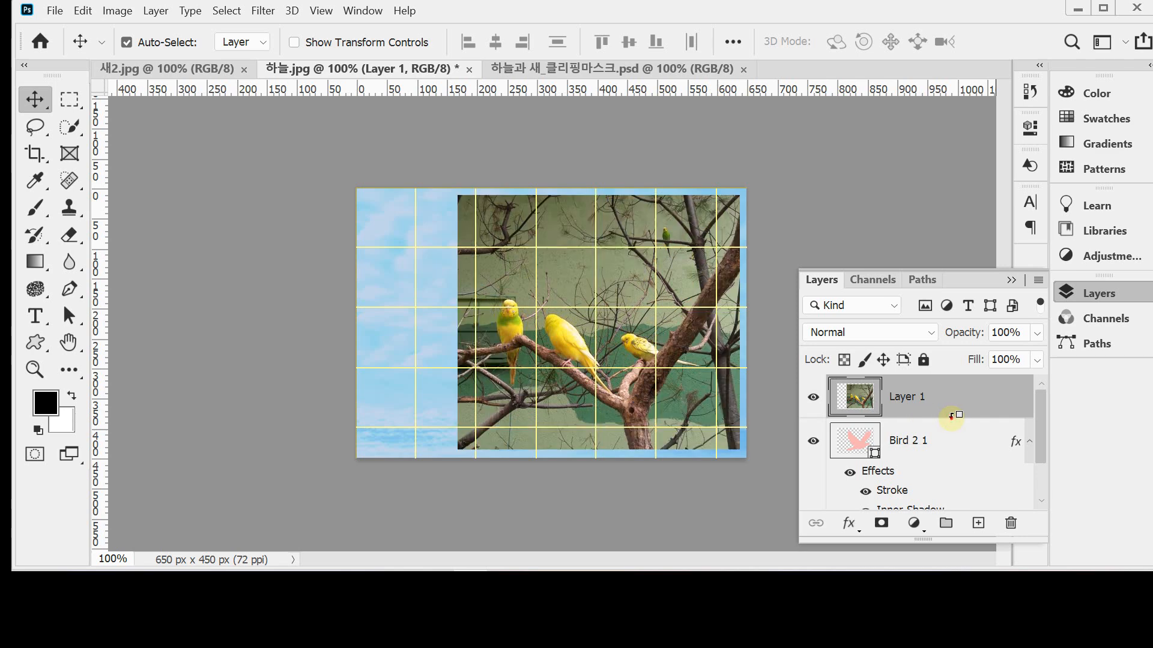
left_click(951, 415, "alt")
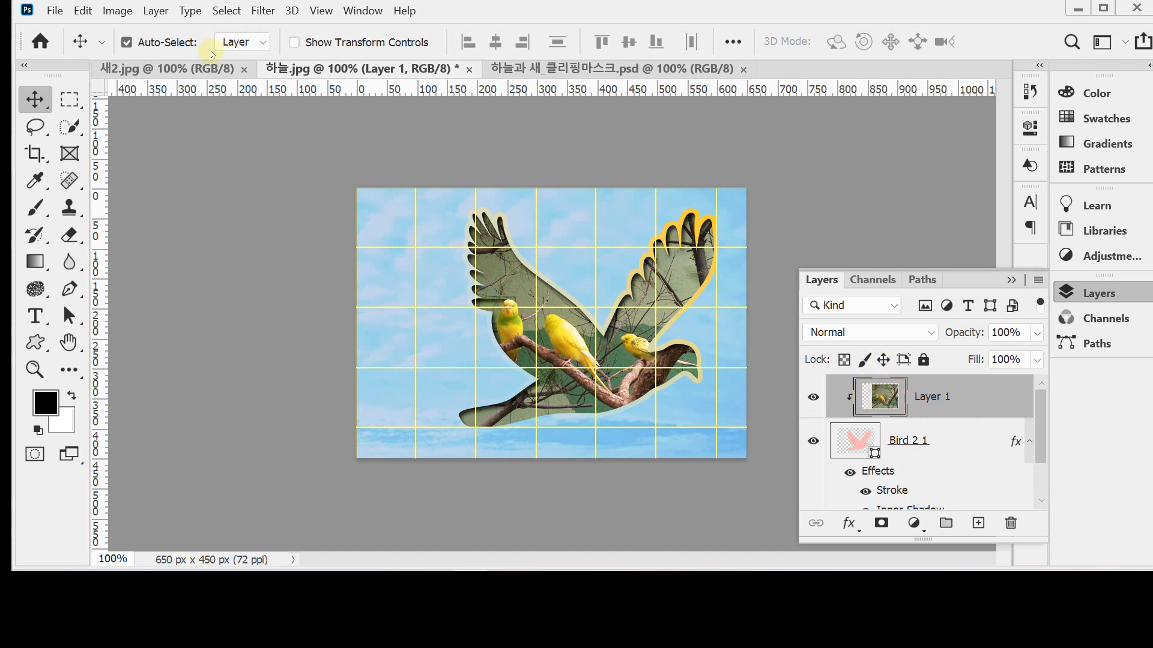
Open the photo layer in the Filter Gallery and choose the Artistic filter Paint Daubs.
left_click(263, 10)
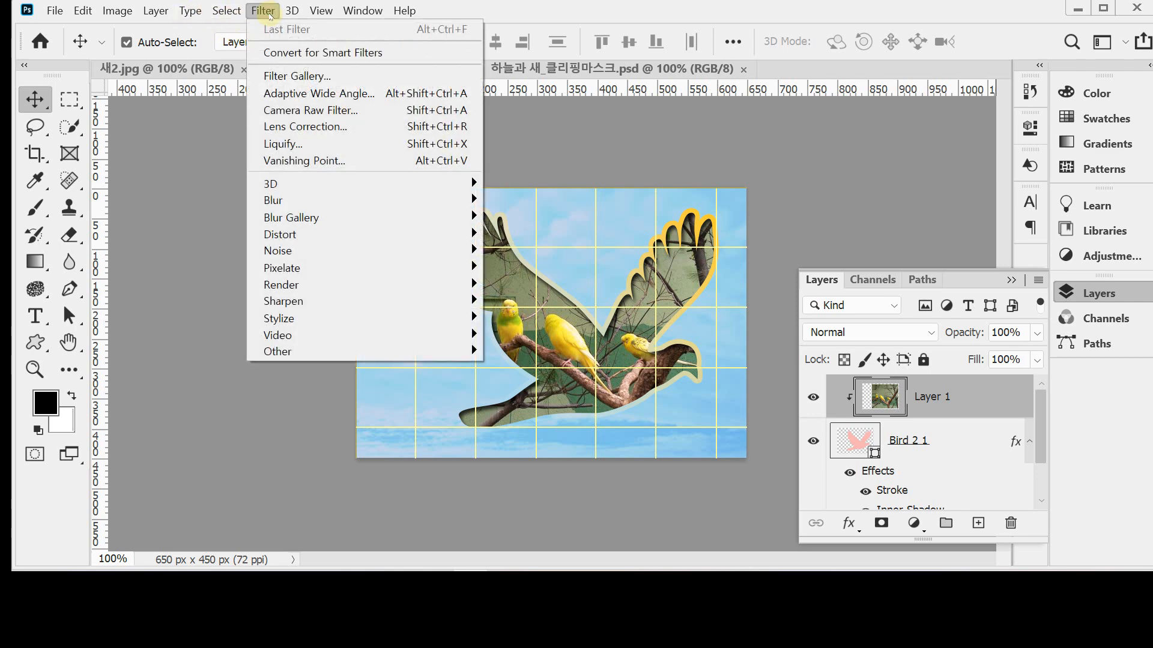
left_click(297, 76)
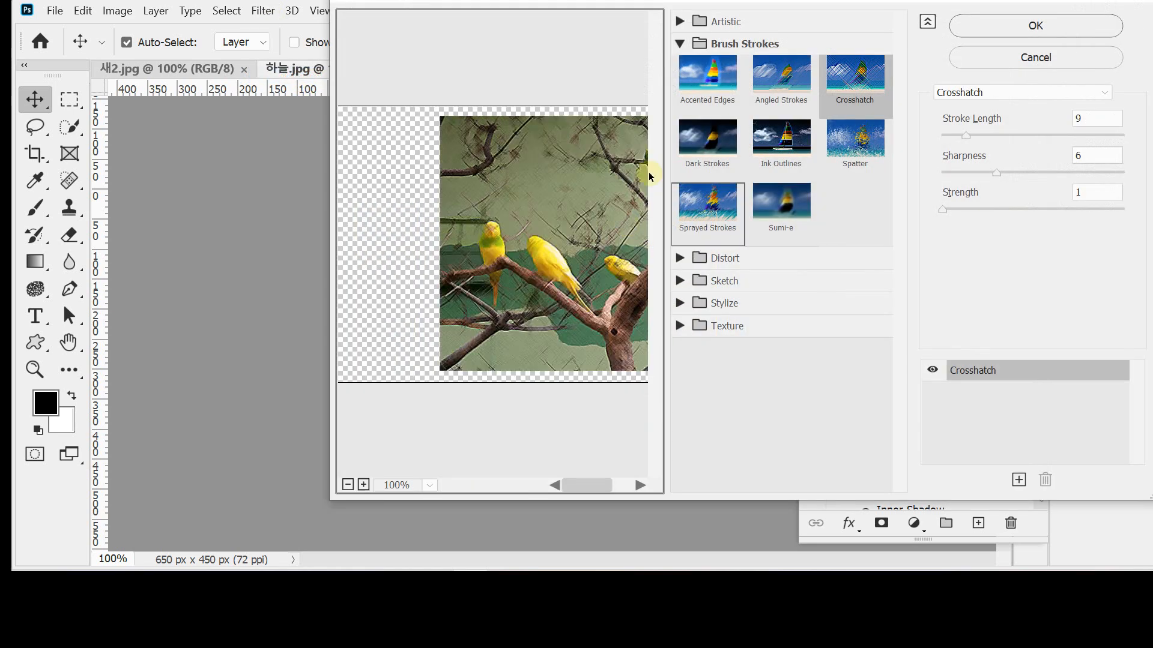
left_click(680, 21)
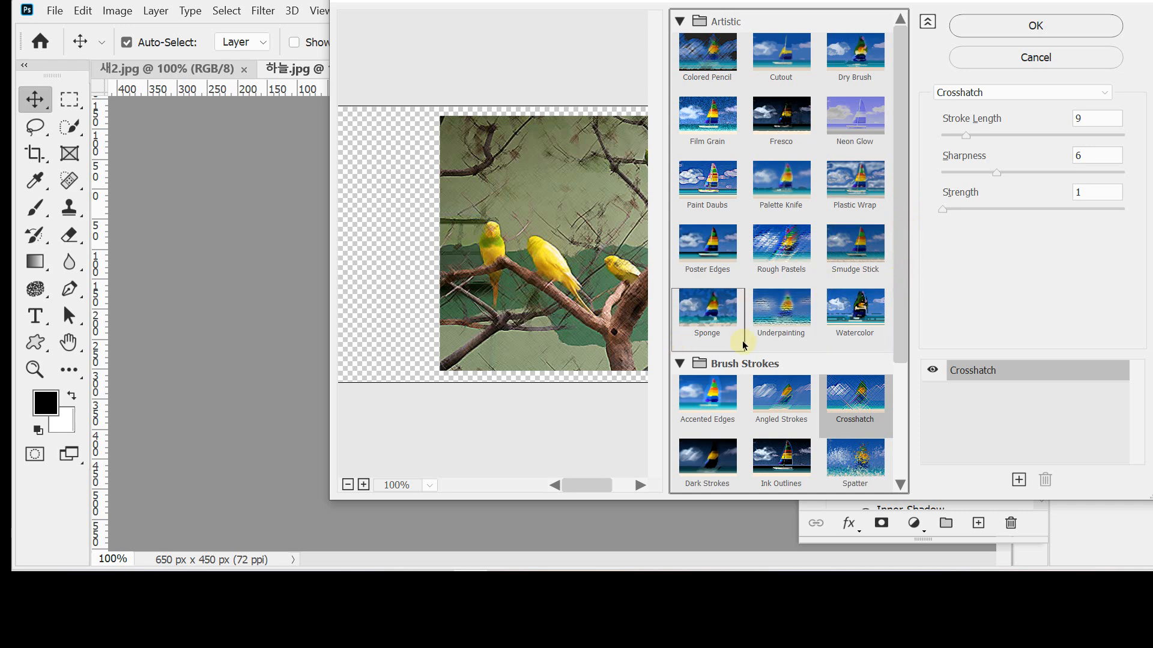
left_click(728, 191)
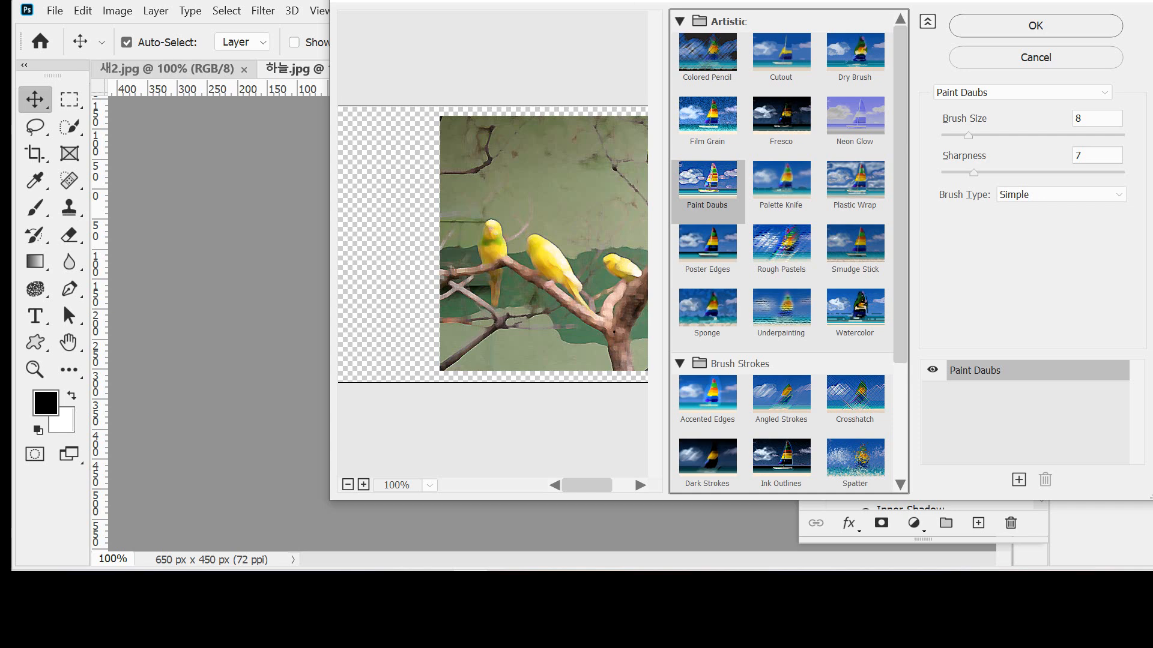
left_click(681, 21)
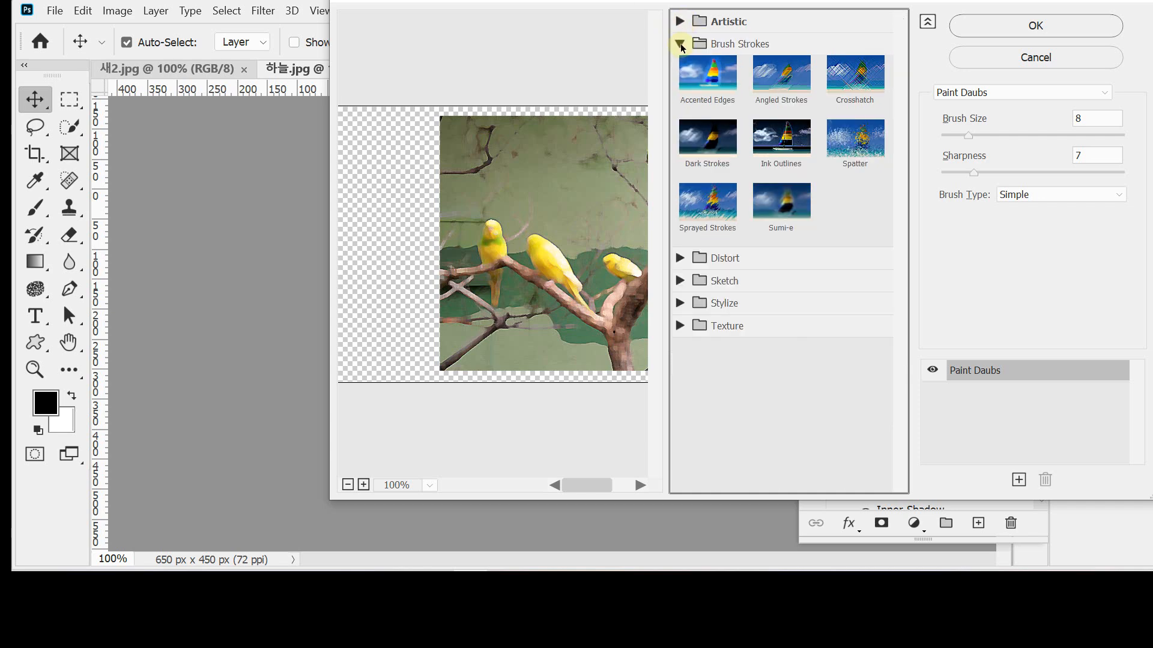
left_click(680, 44)
left_click(680, 43)
left_click(680, 22)
left_click(681, 21)
left_click(680, 21)
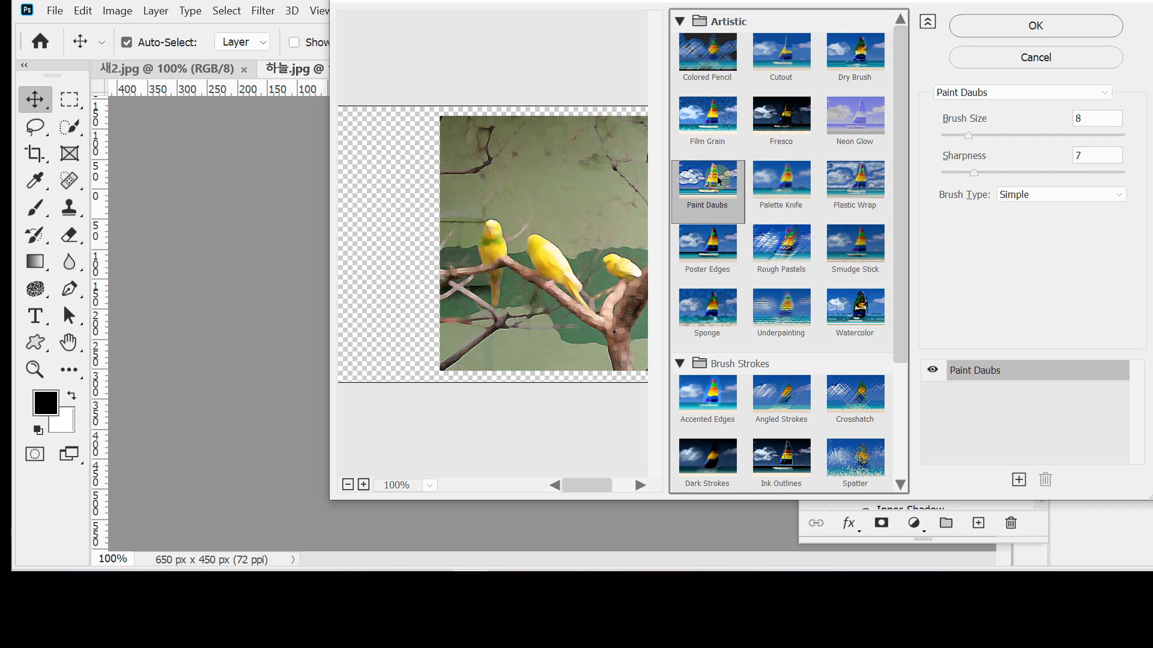
left_click(680, 21)
left_click(681, 22)
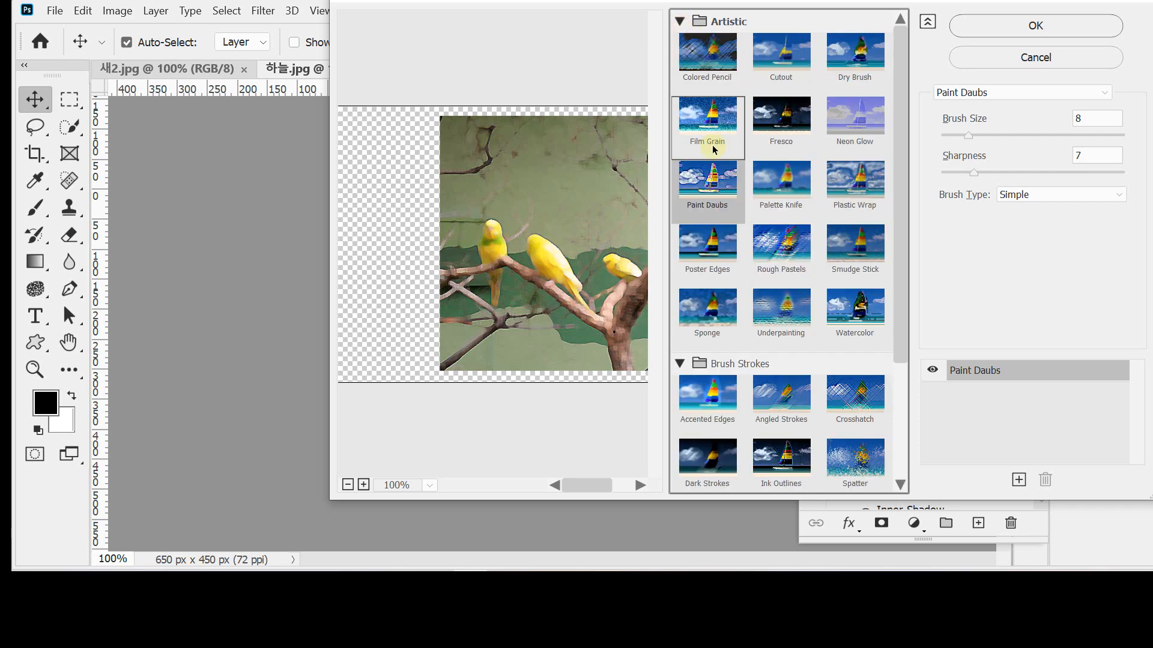
Compare Poster Edges, Film Grain and Fresco, and apply Paint Daubs with brush size 8, sharpness 7 and brush type Simple.
left_click(723, 273)
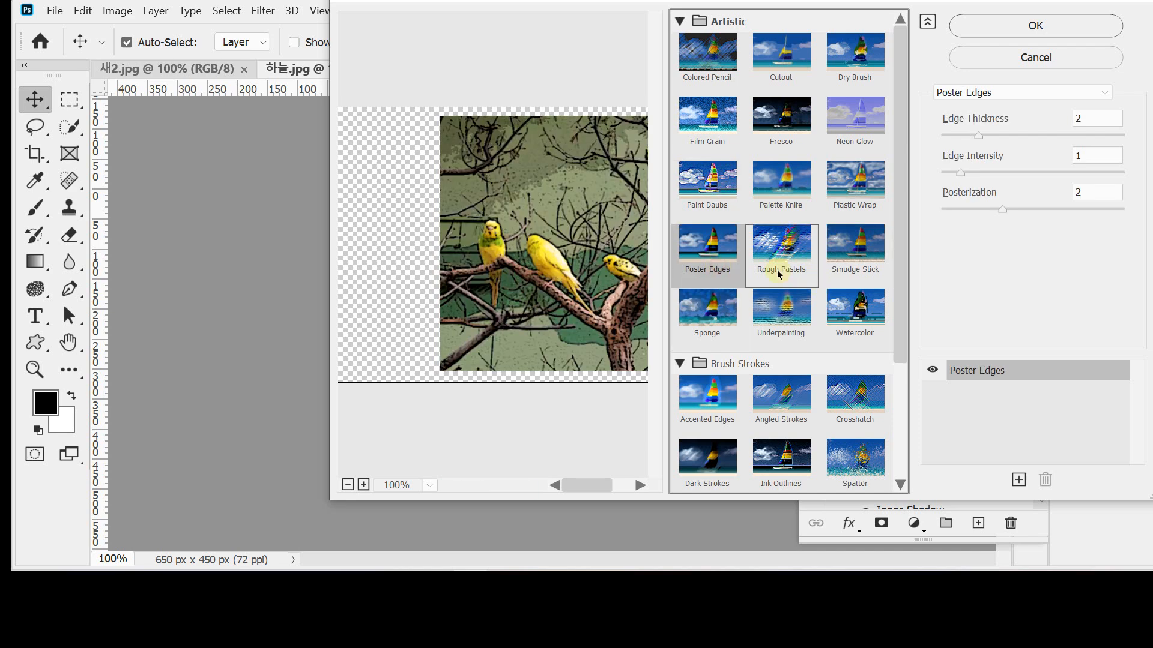
left_click(711, 186)
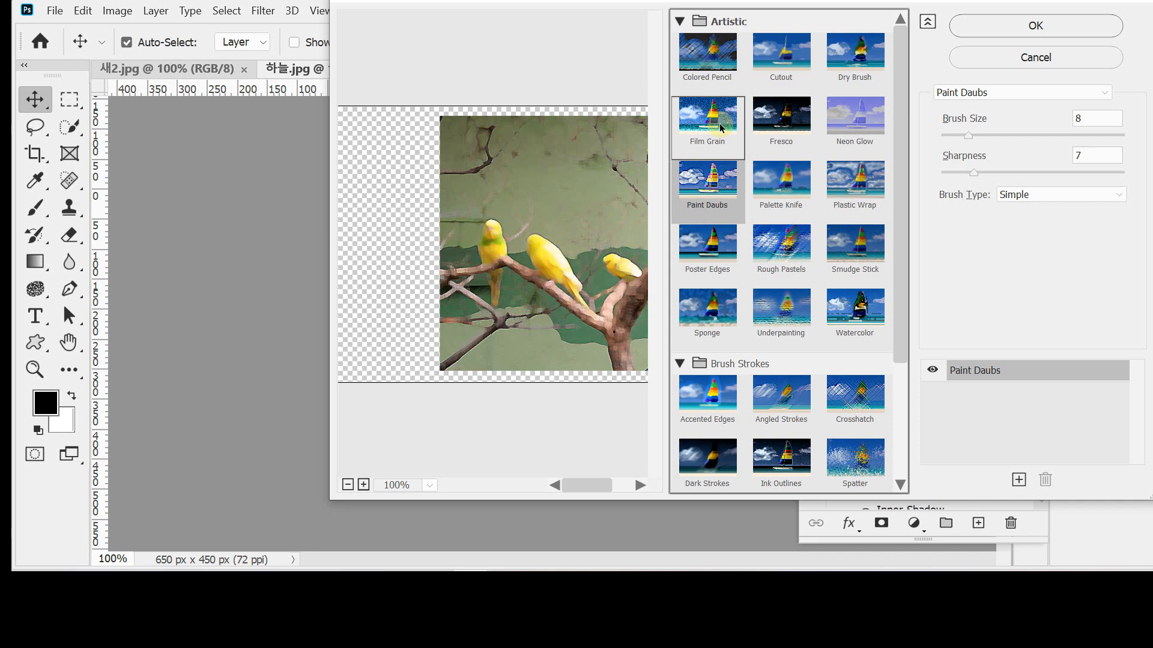
left_click(721, 128)
left_click(788, 123)
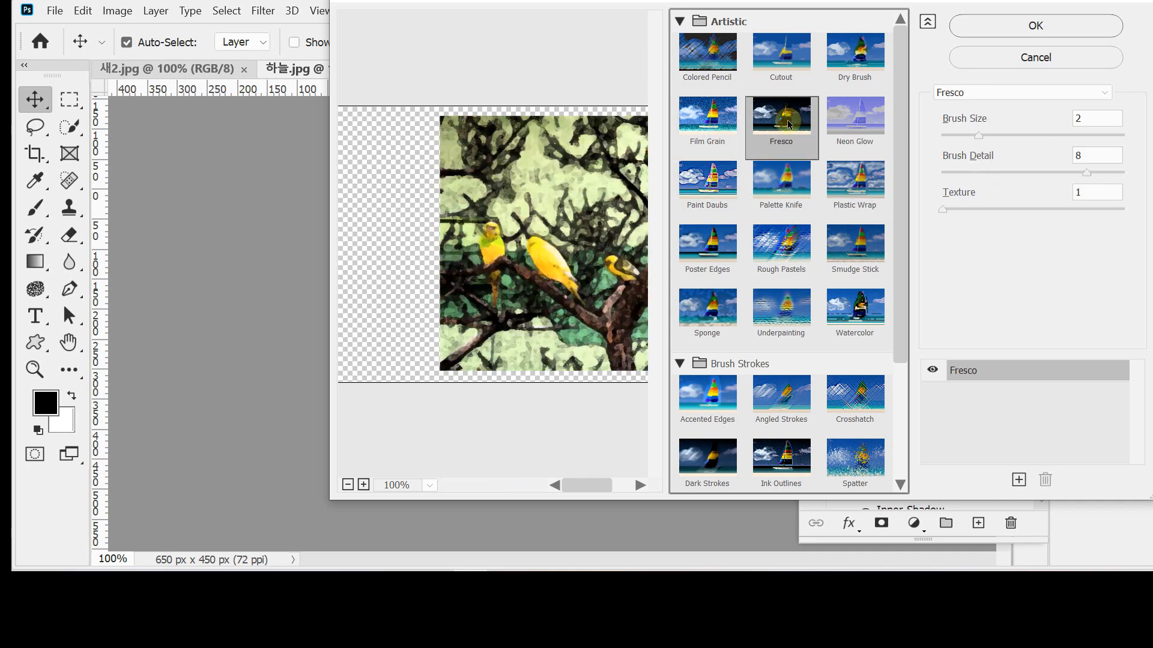
left_click(710, 184)
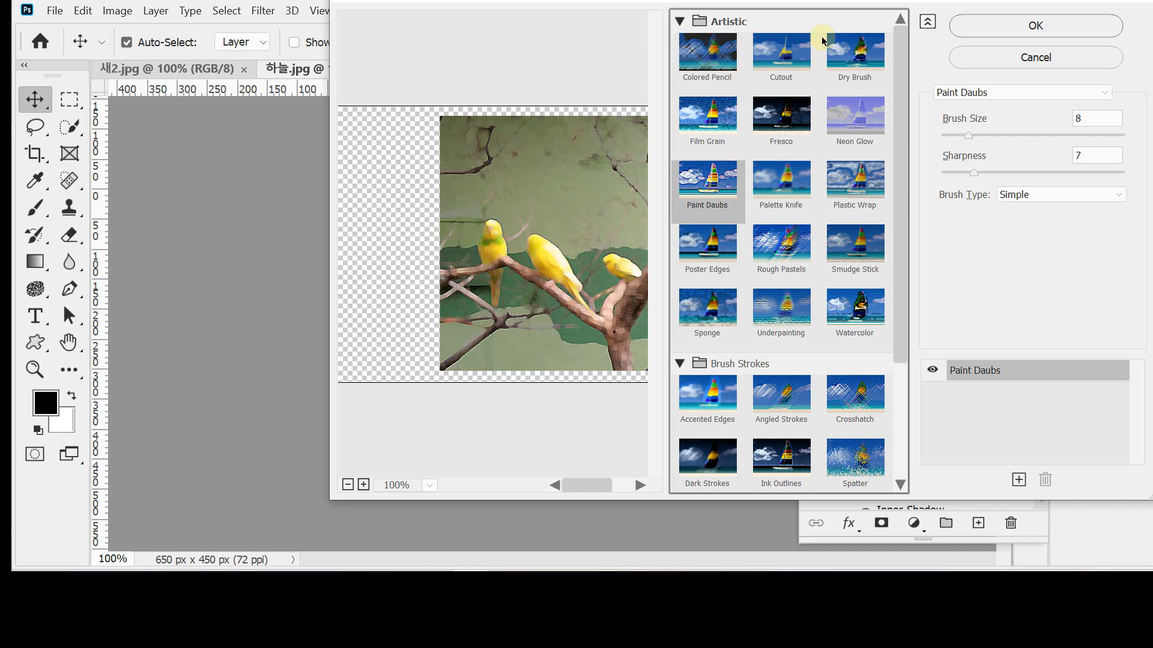
left_click(993, 31)
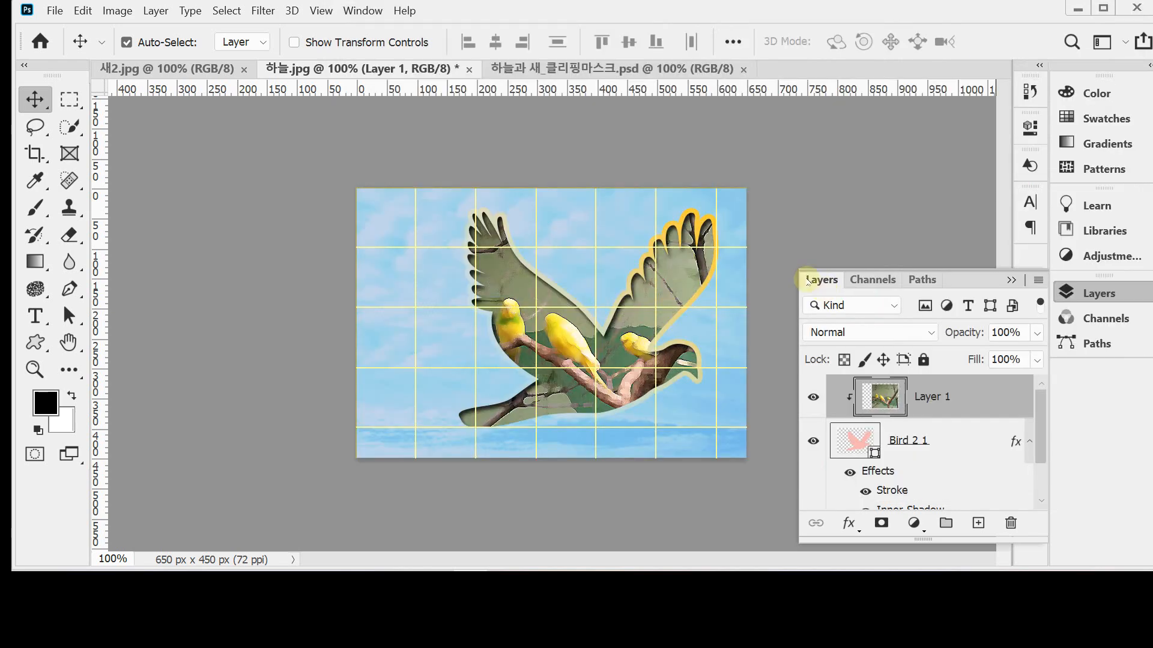
Draw a second bird custom shape about 161 × 136 px in the sky behind the large bird's tail and nudge it slightly up and left.
left_click(40, 342)
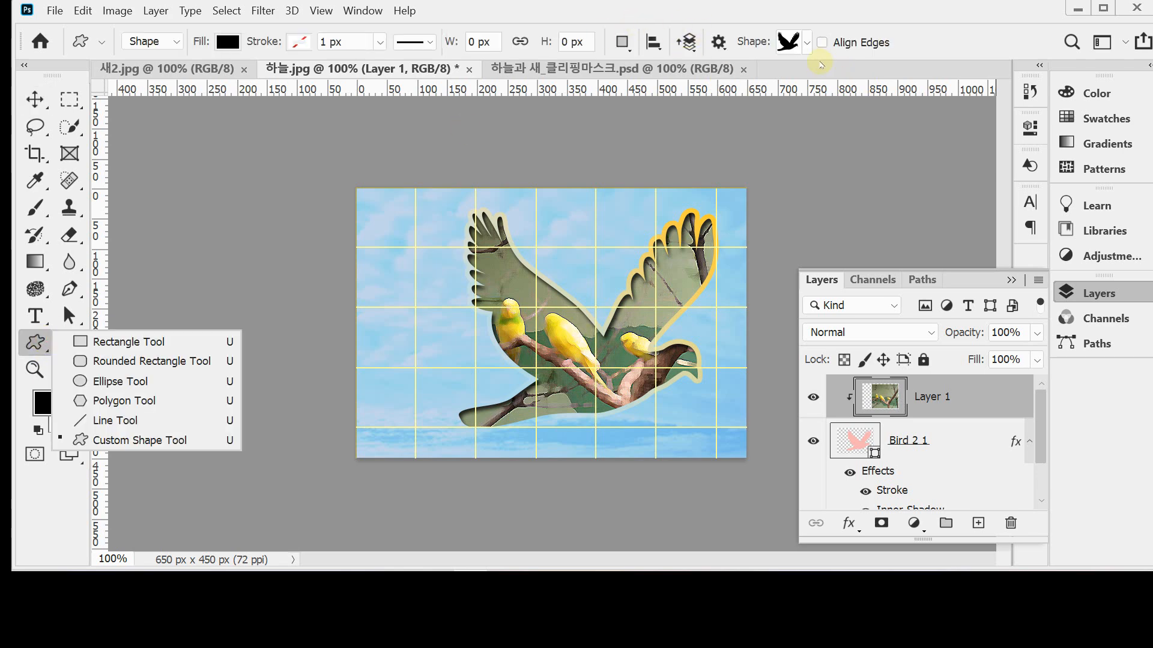
left_click(807, 42)
left_click(886, 28)
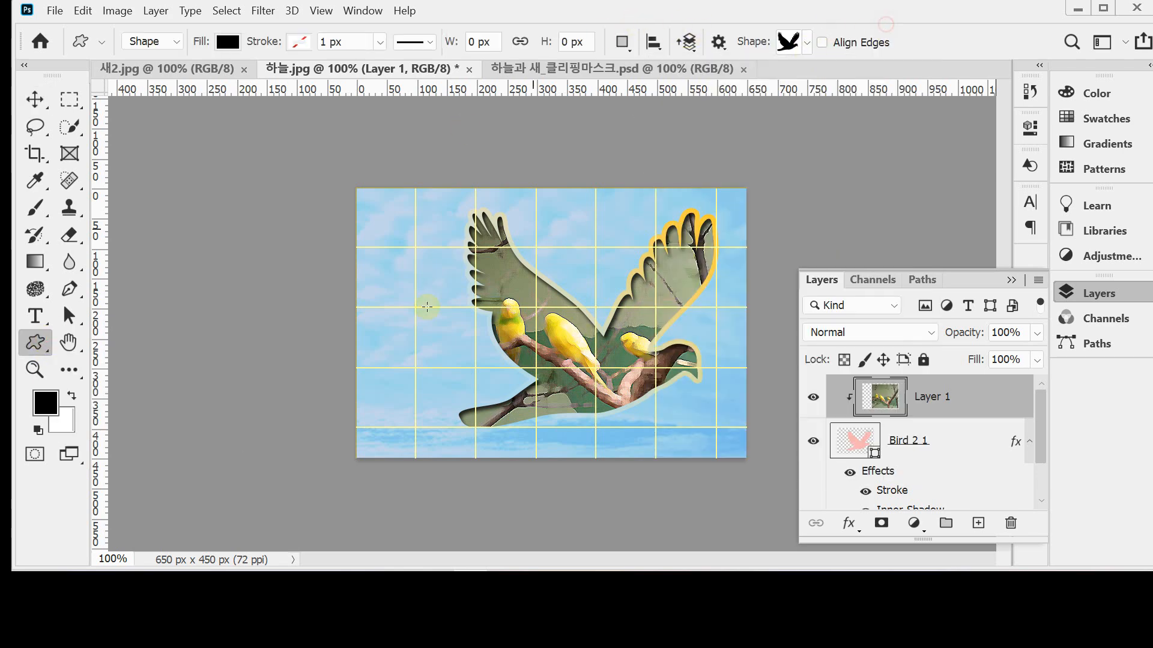
left_click_drag(371, 295, 467, 377)
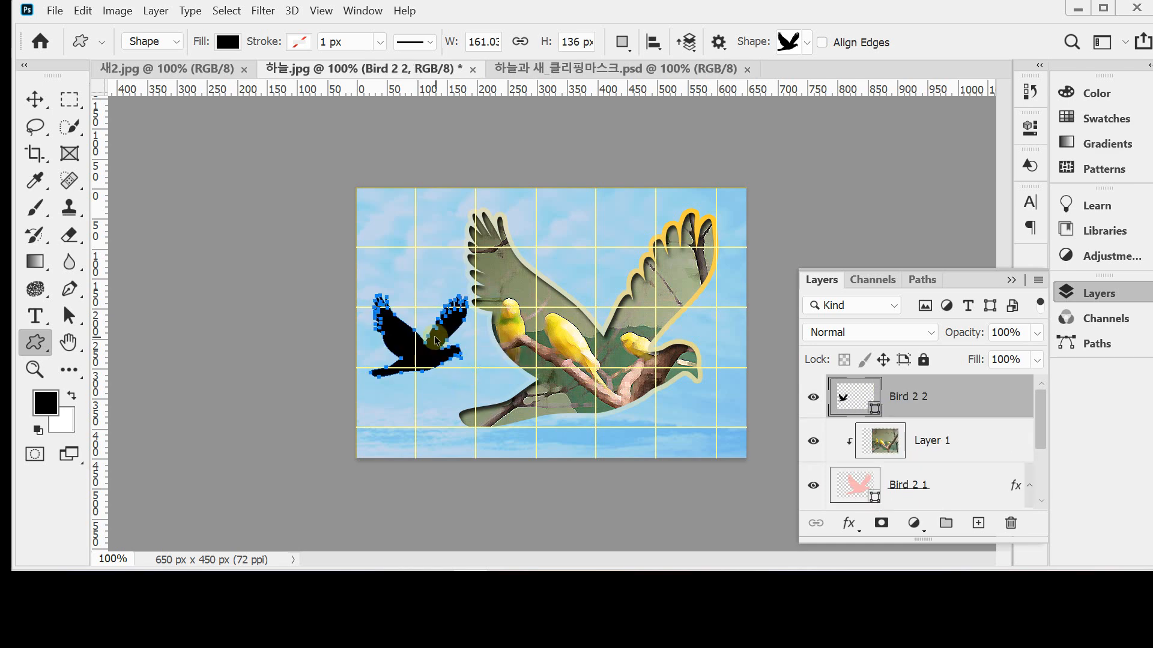
left_click_drag(420, 347, 417, 341)
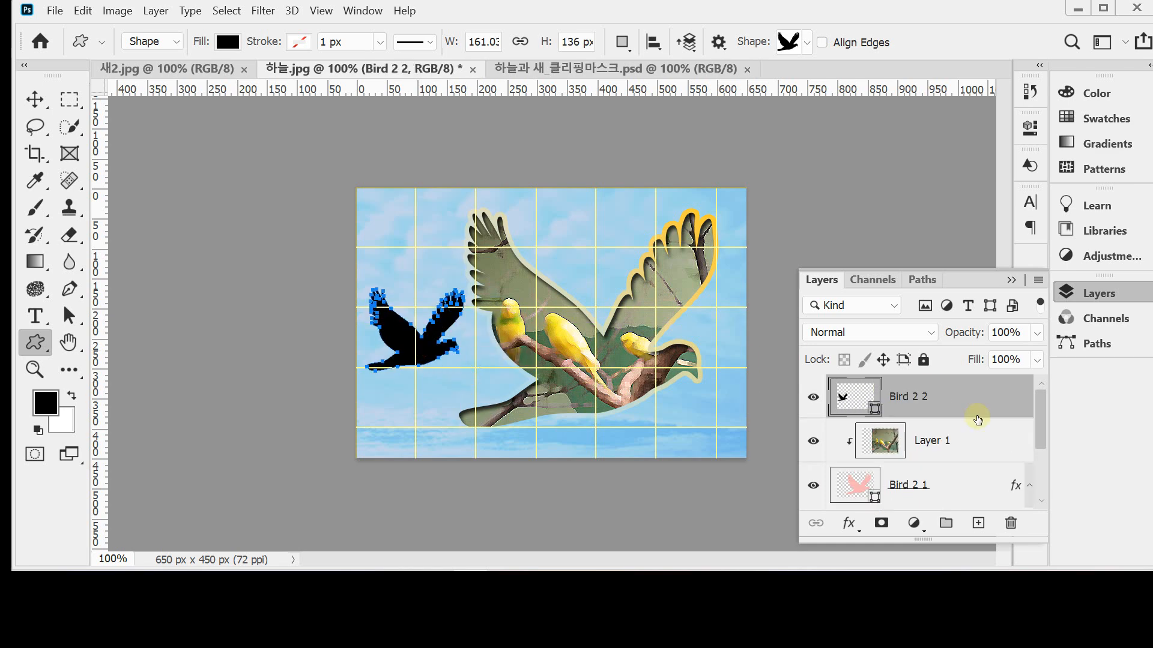
Change the fill color of the small bird shape to white, #ffffff.
double_click(844, 400)
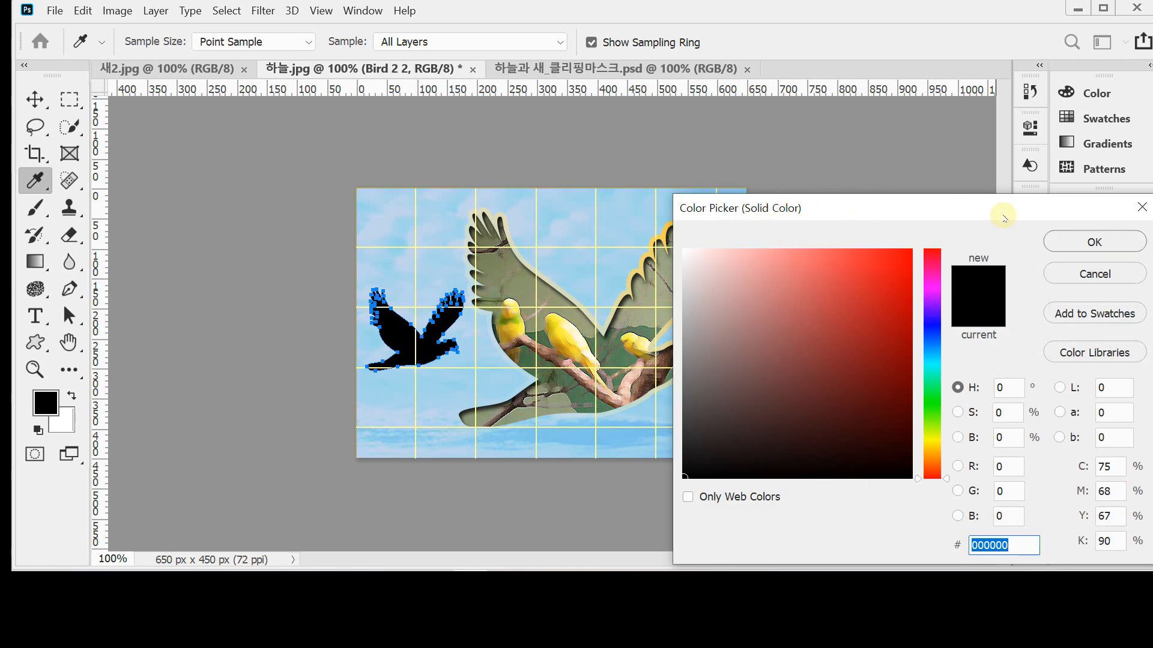
left_click_drag(994, 205, 980, 439)
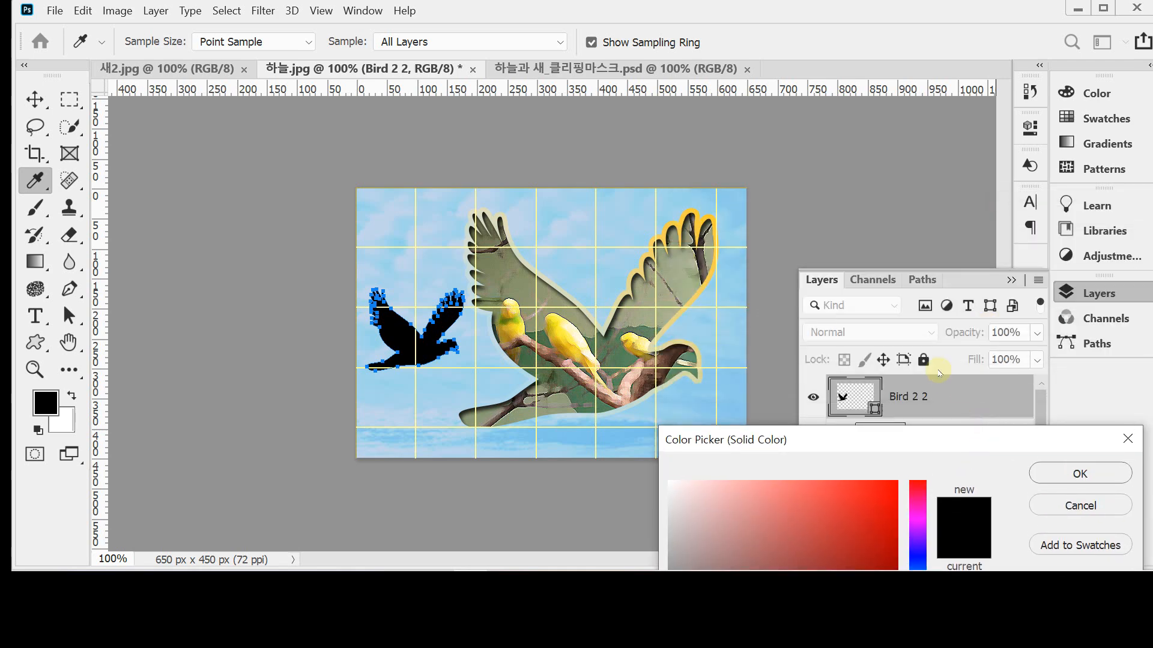
left_click_drag(833, 440, 823, 190)
left_click_drag(675, 250, 650, 230)
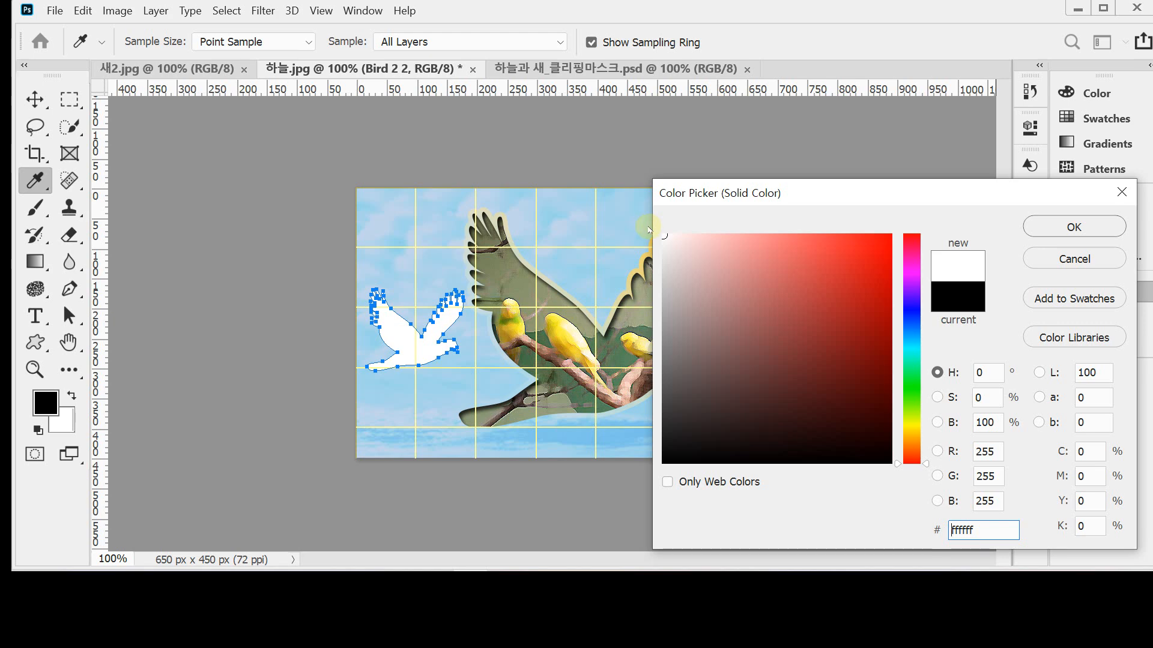
left_click(664, 238)
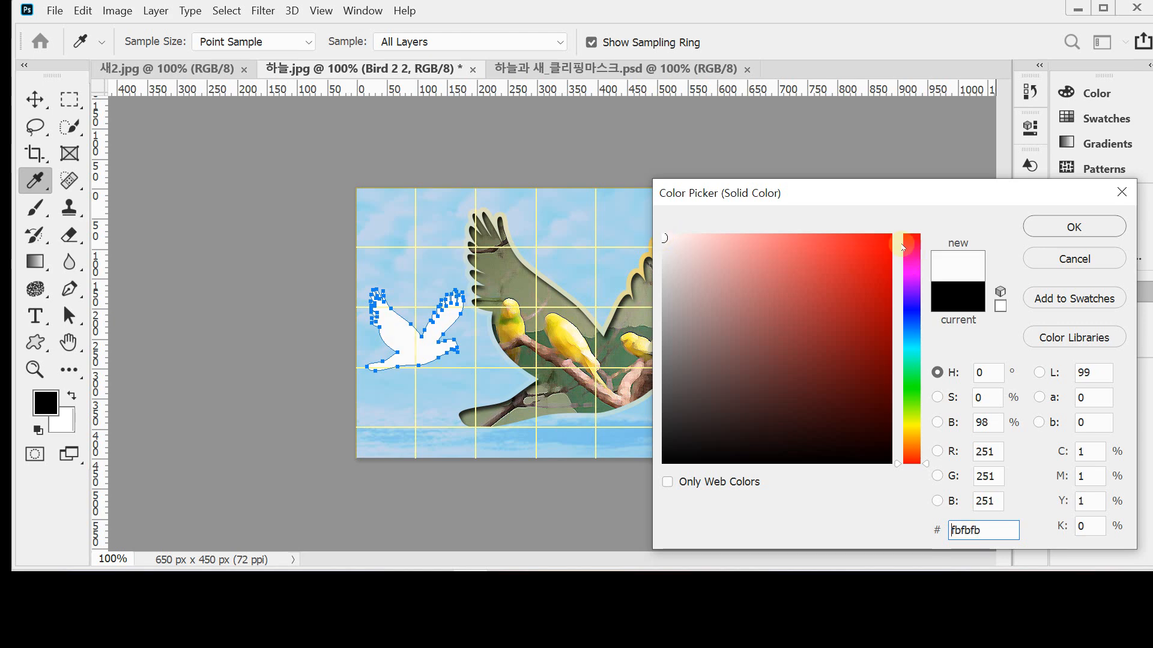
left_click(665, 234)
left_click_drag(665, 238, 642, 220)
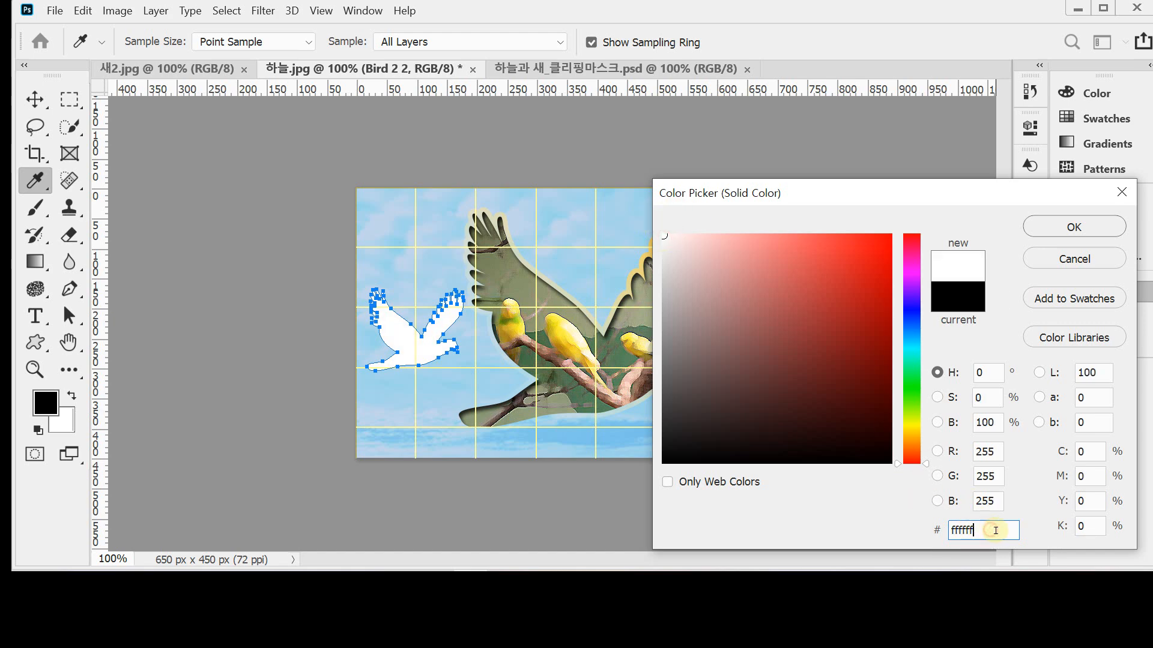
left_click(1052, 229)
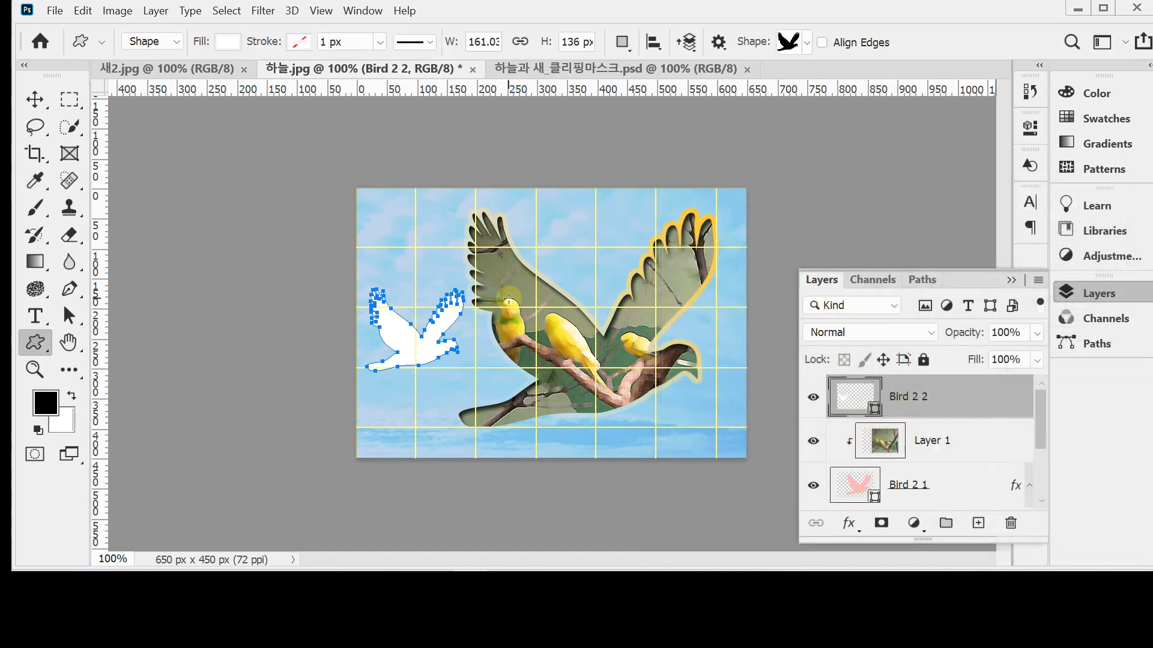
Set the small white bird layer's opacity to 70%.
left_click(947, 337)
type("70")
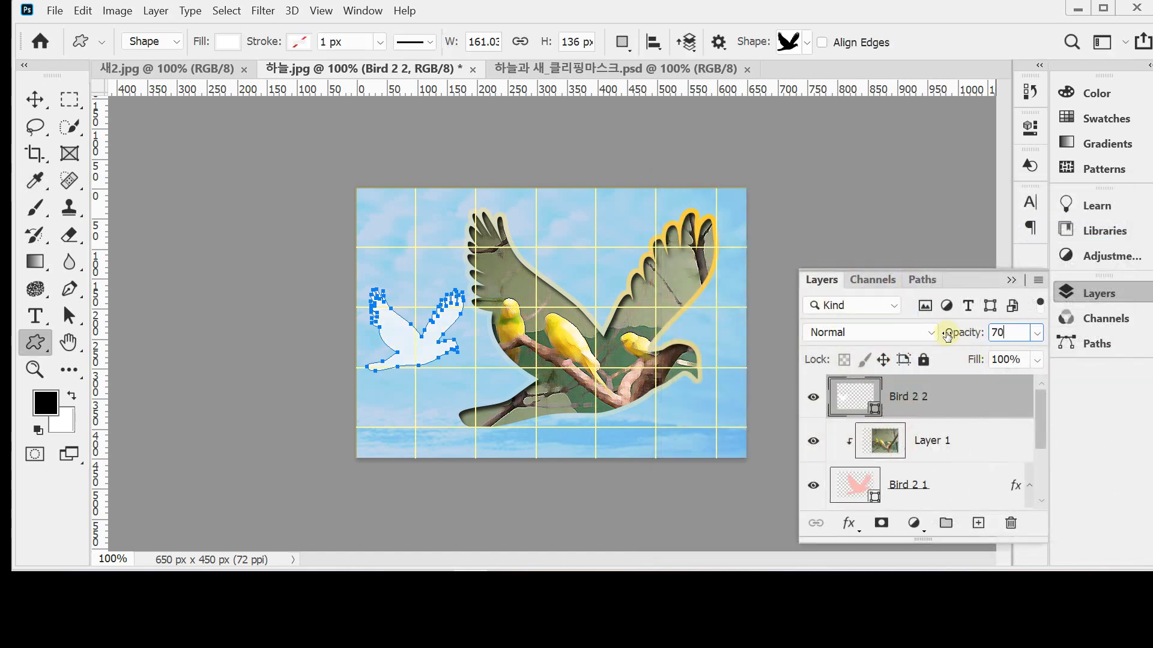
key("Return")
Add a layer mask to the small bird and fade its lower part with a short upward black-to-white linear gradient.
scroll(398, 380, "up", 1)
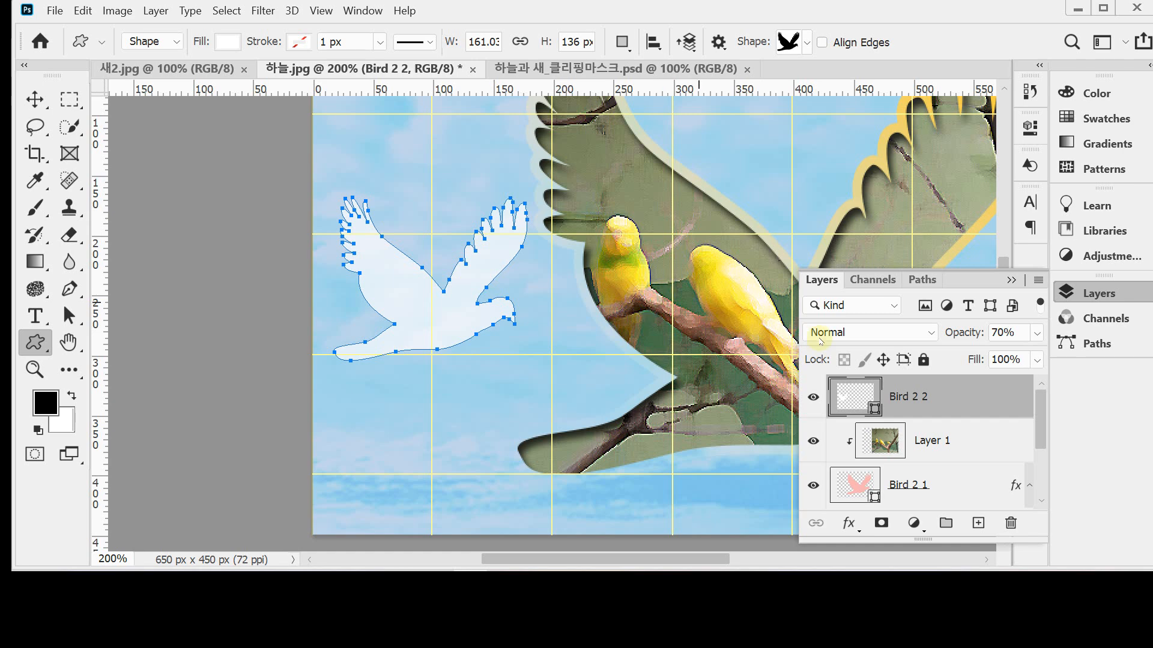
left_click(880, 525)
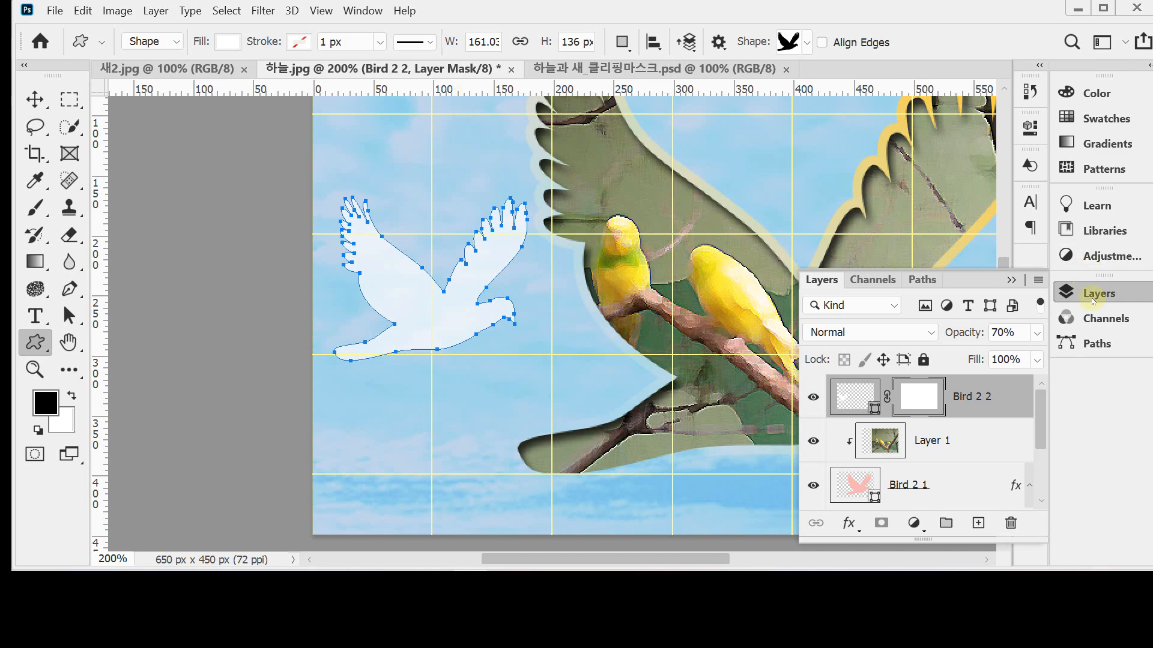
left_click(32, 261)
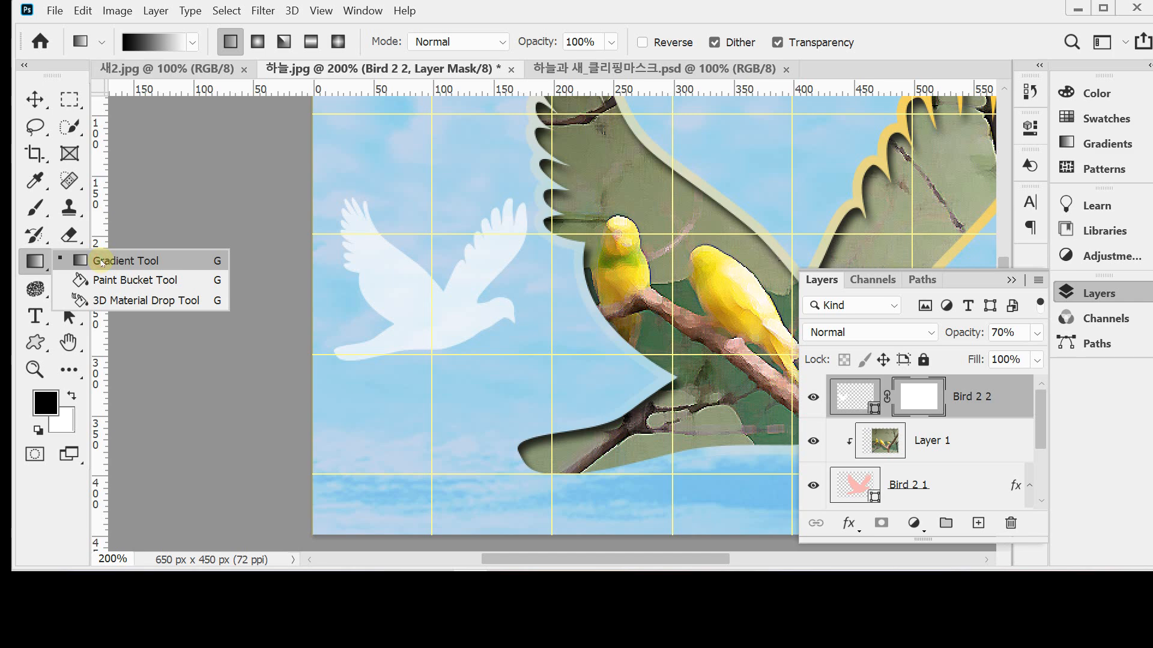
left_click(102, 263)
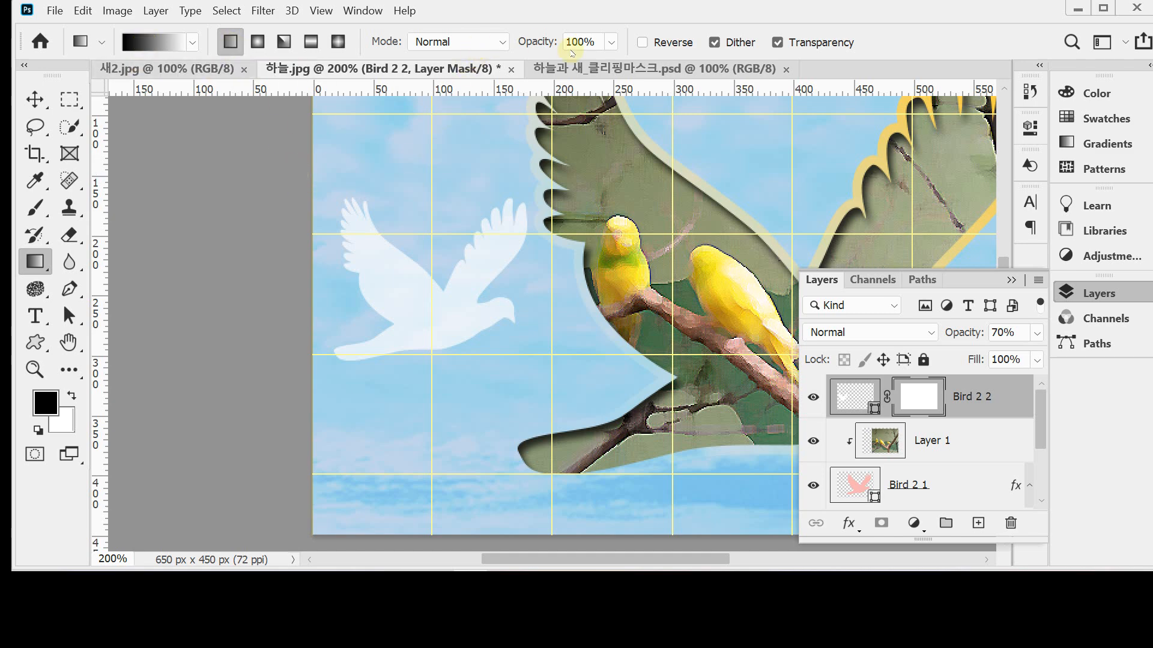
left_click_drag(431, 357, 431, 299)
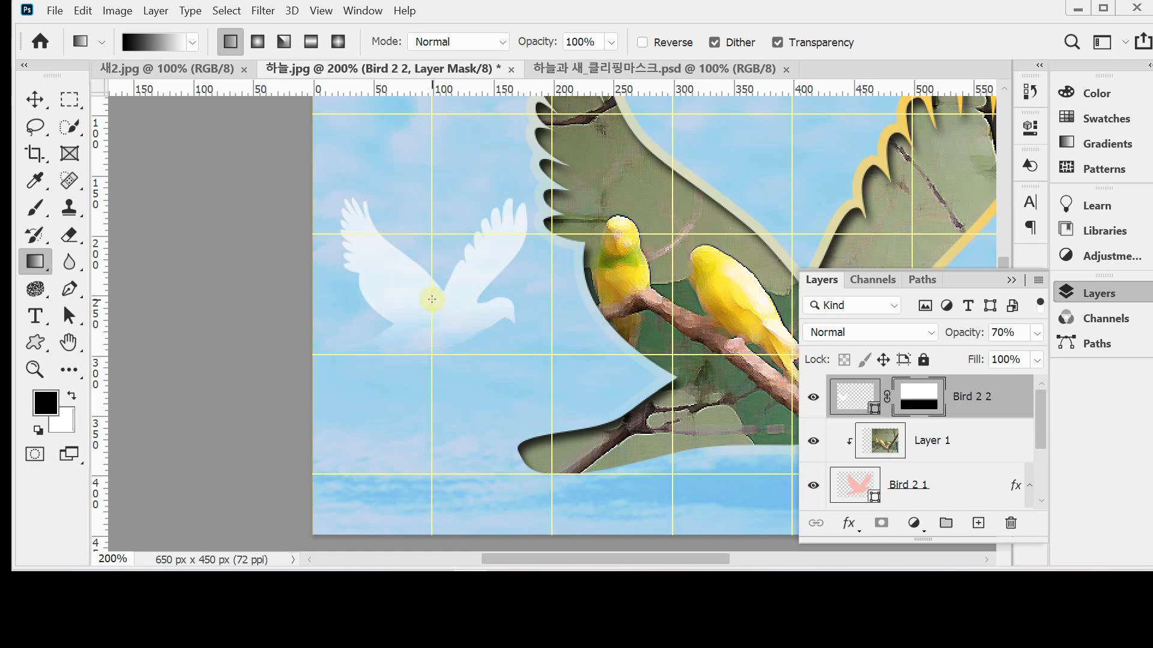
Redraw the mask gradient in several directions, finishing with an upward stroke that fades out the small bird's belly and tail.
left_click_drag(431, 387, 433, 282)
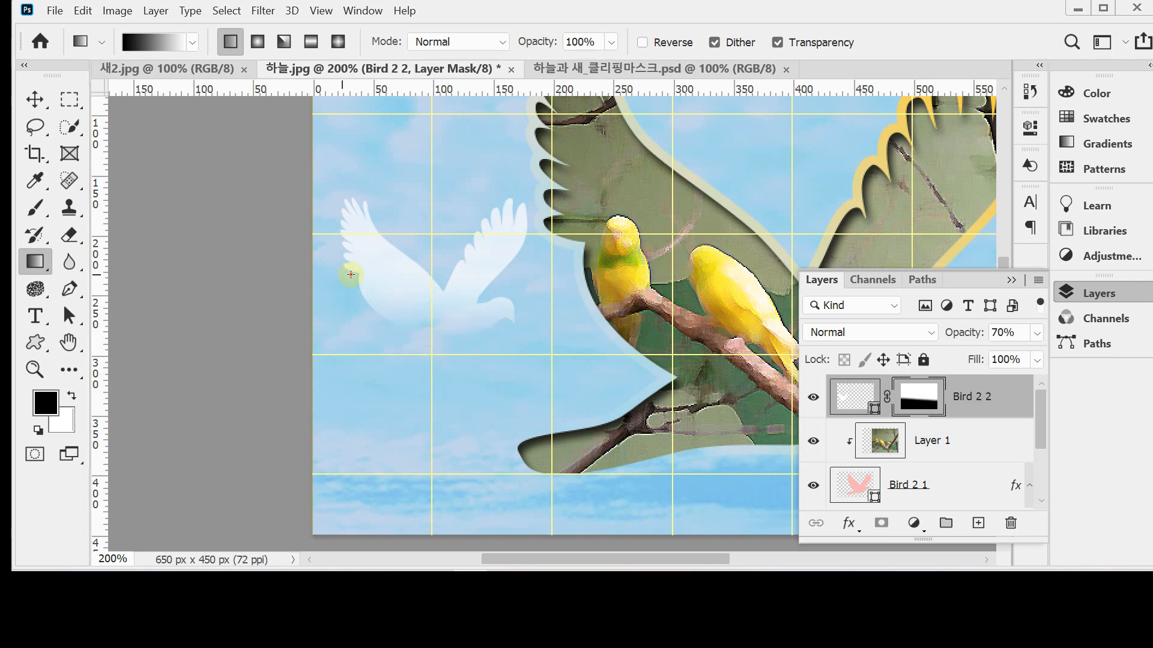
left_click_drag(347, 274, 459, 207)
left_click_drag(469, 301, 396, 297)
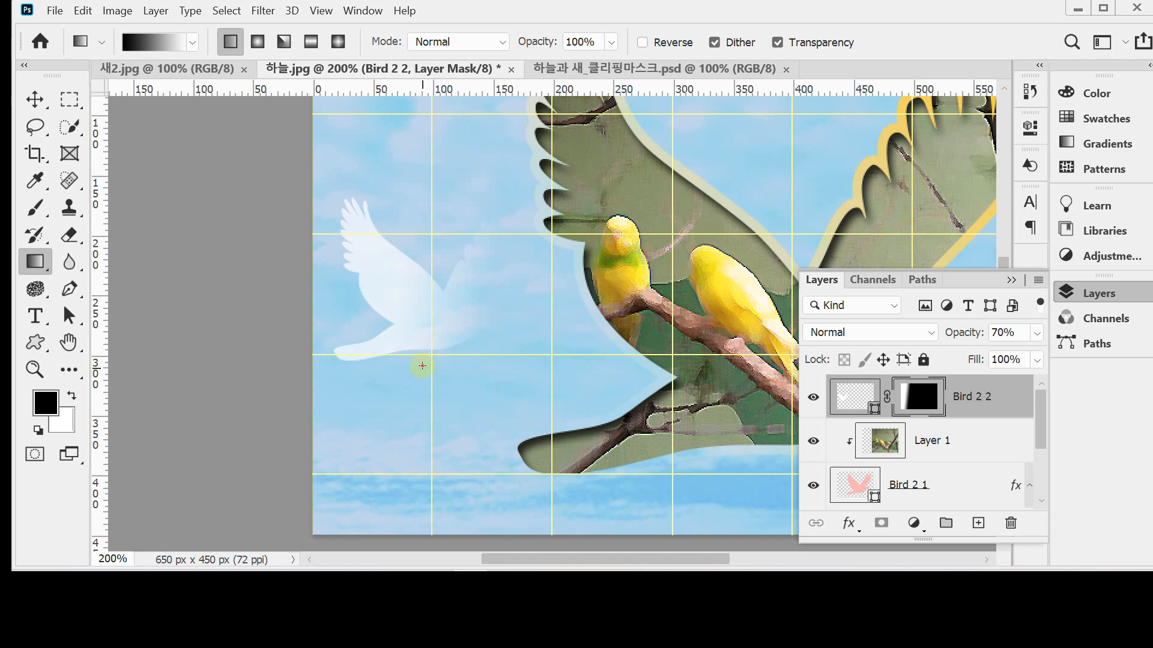
left_click_drag(422, 366, 428, 318)
mouse_move(428, 364)
left_mouse_down()
mouse_move(431, 304)
mouse_move(430, 359)
left_mouse_up()
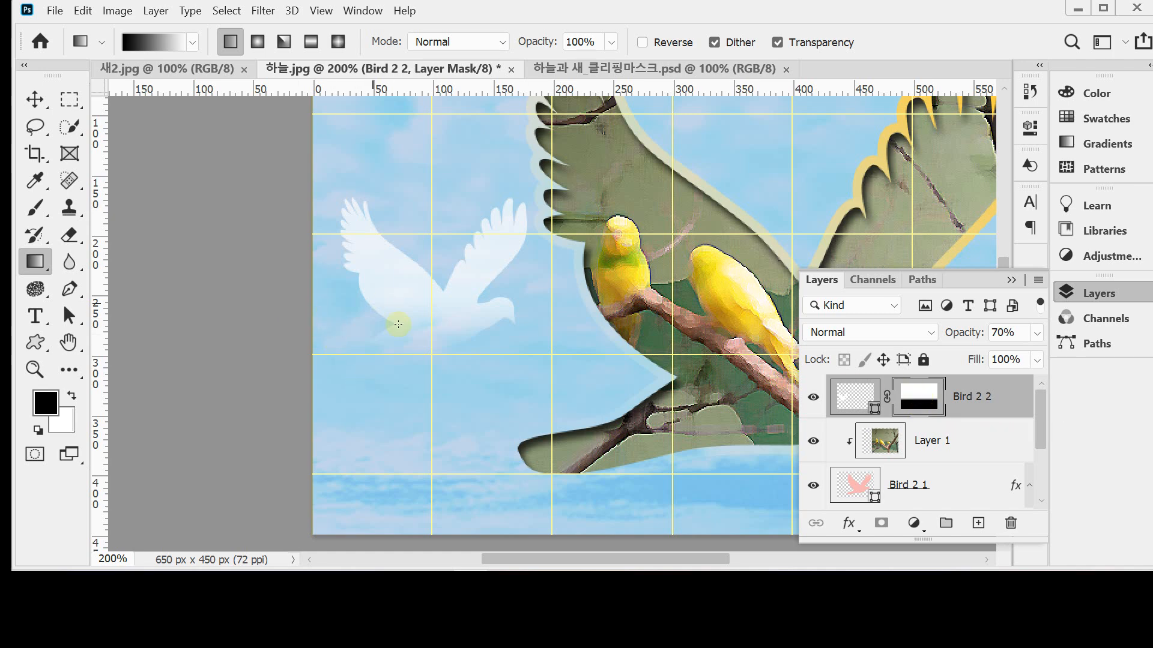
left_click_drag(432, 371, 445, 295)
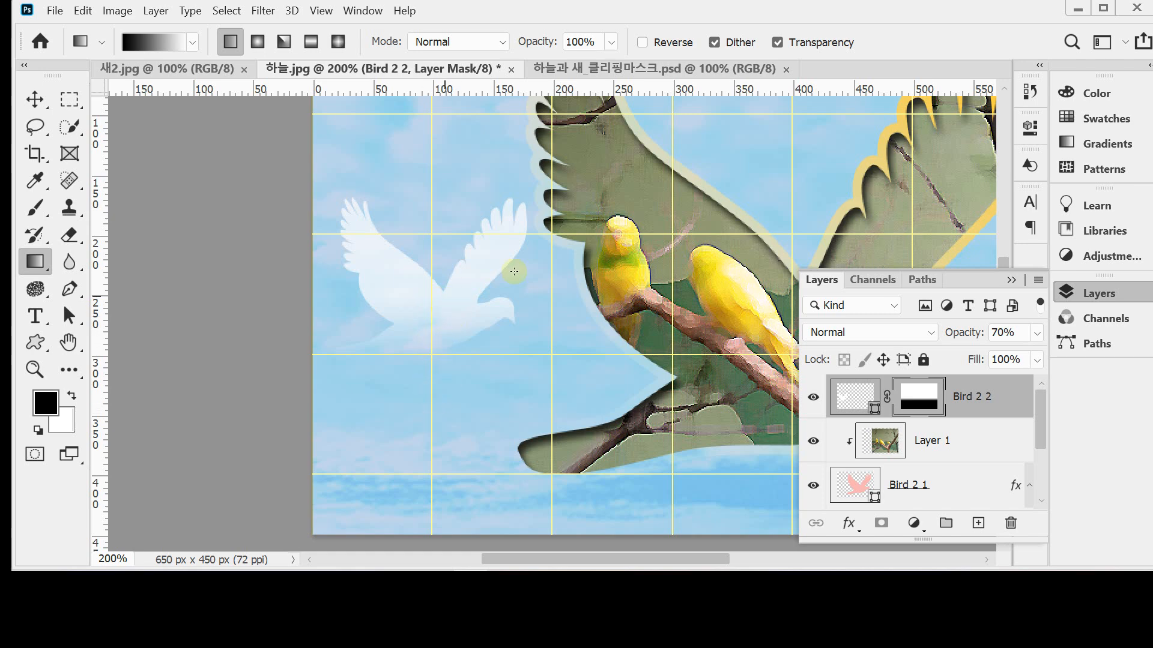
Hide the layer list and the grid to view the finished composite at 100% zoom.
left_click(1085, 291)
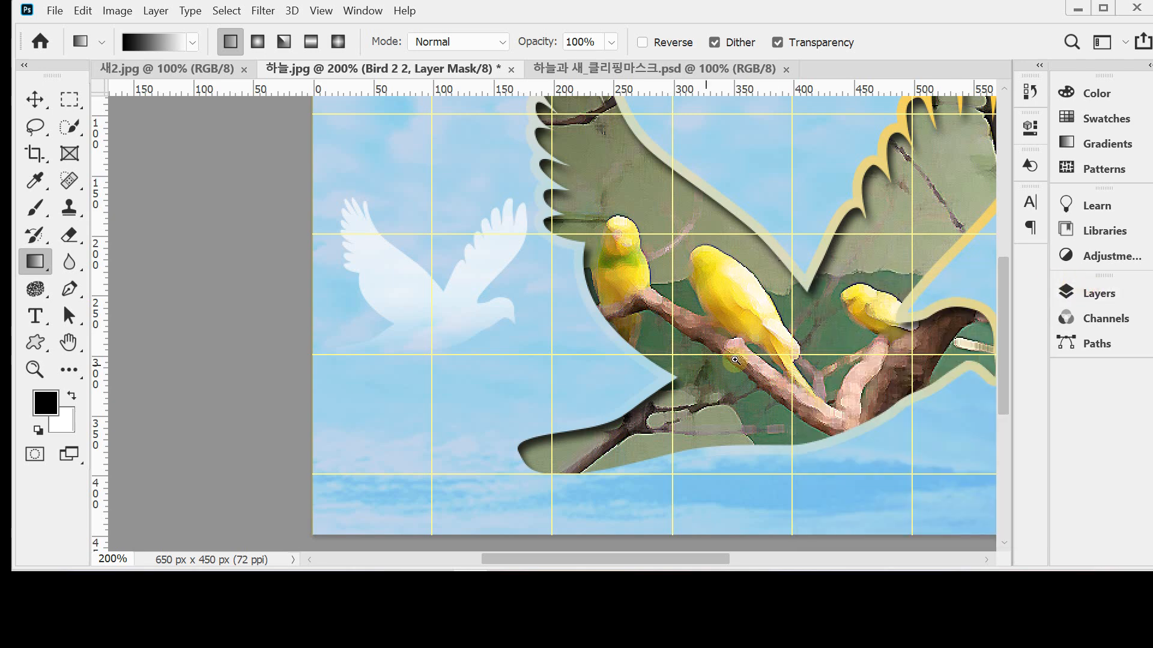
key("ctrl+minus")
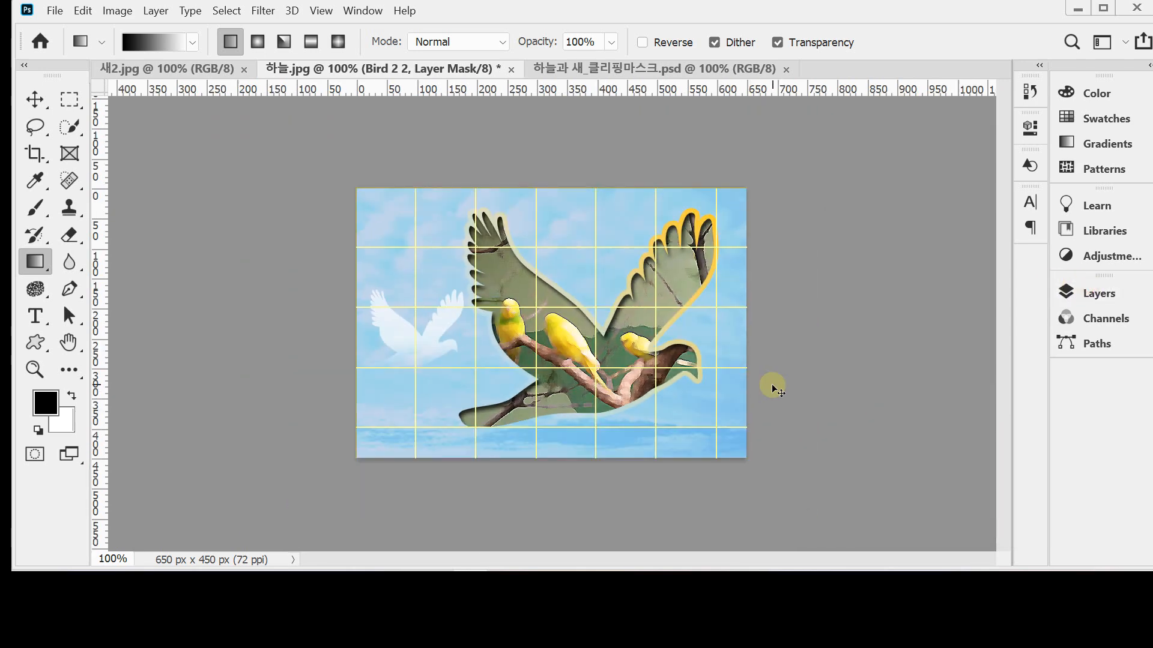
key("ctrl+apostrophe")
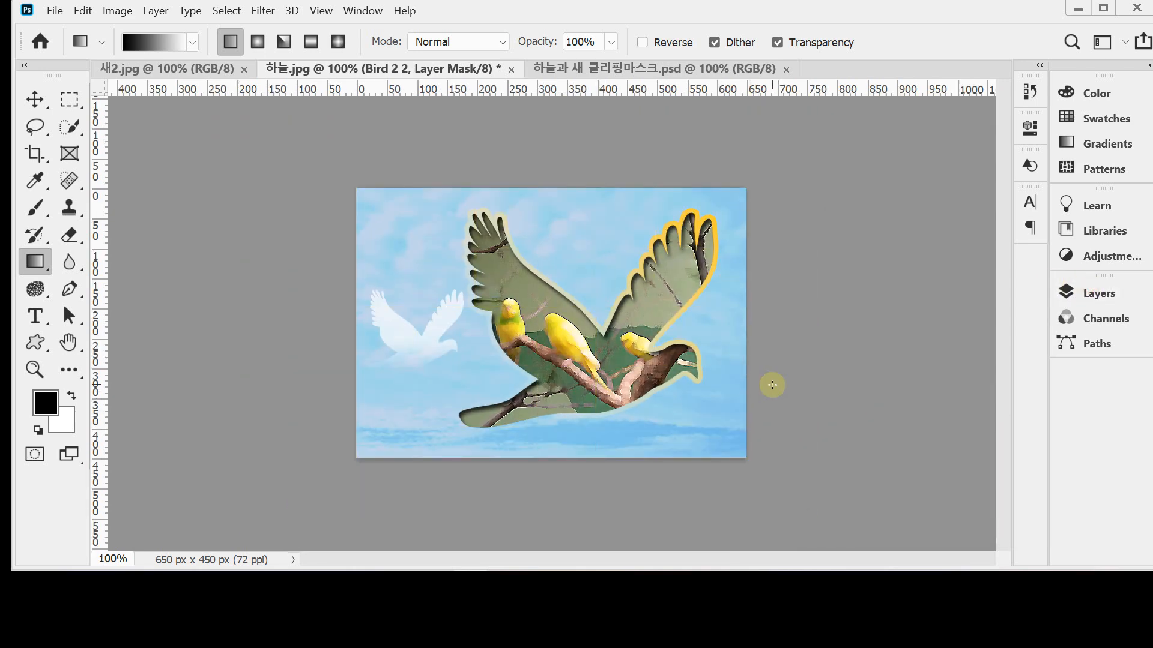